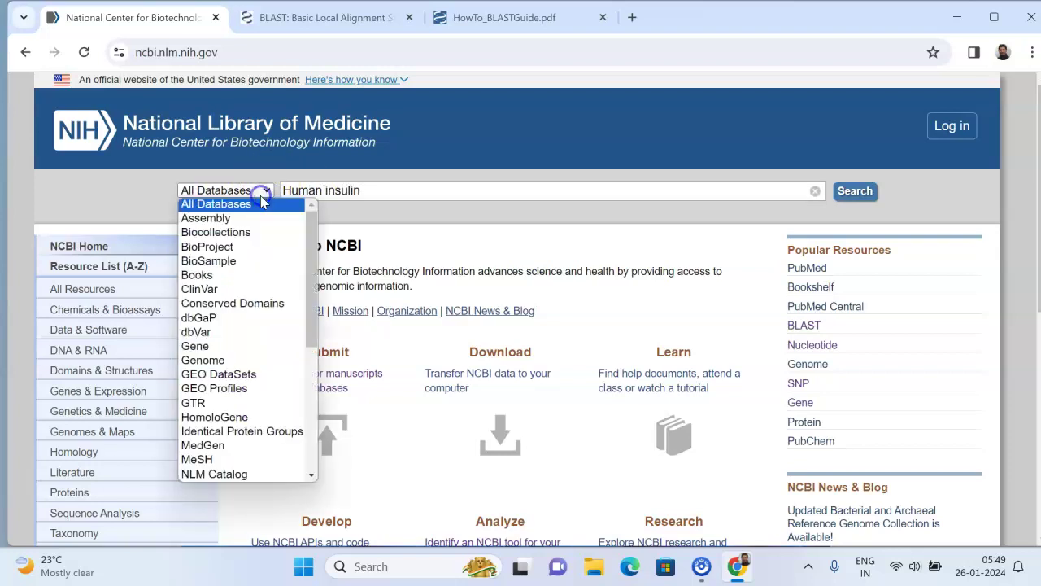
Search the NCBI Protein database for "Human insulin"
scroll(232, 355, down, 1)
scroll(231, 355, down, 3)
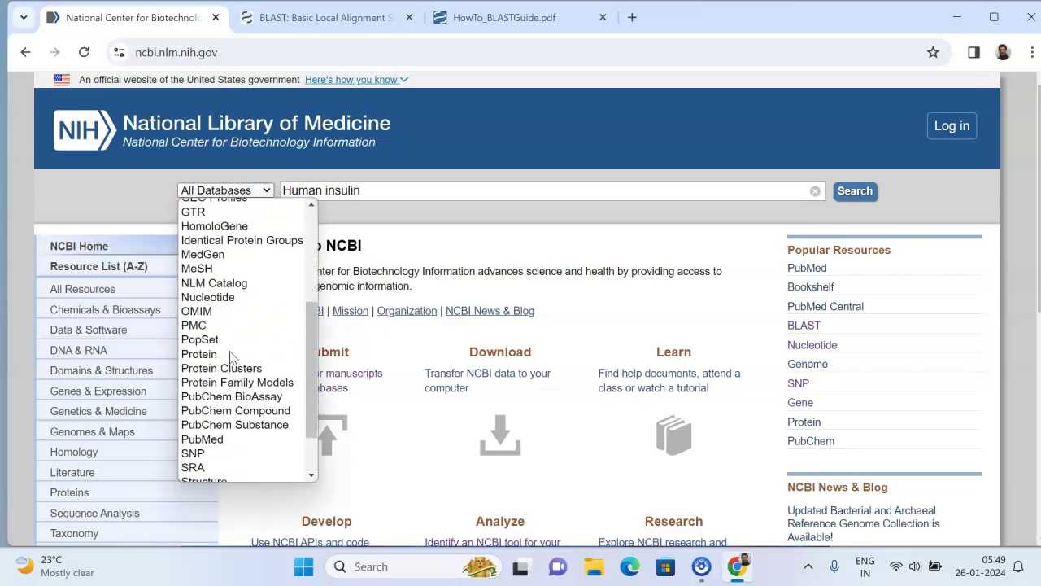
click(223, 355)
click(855, 191)
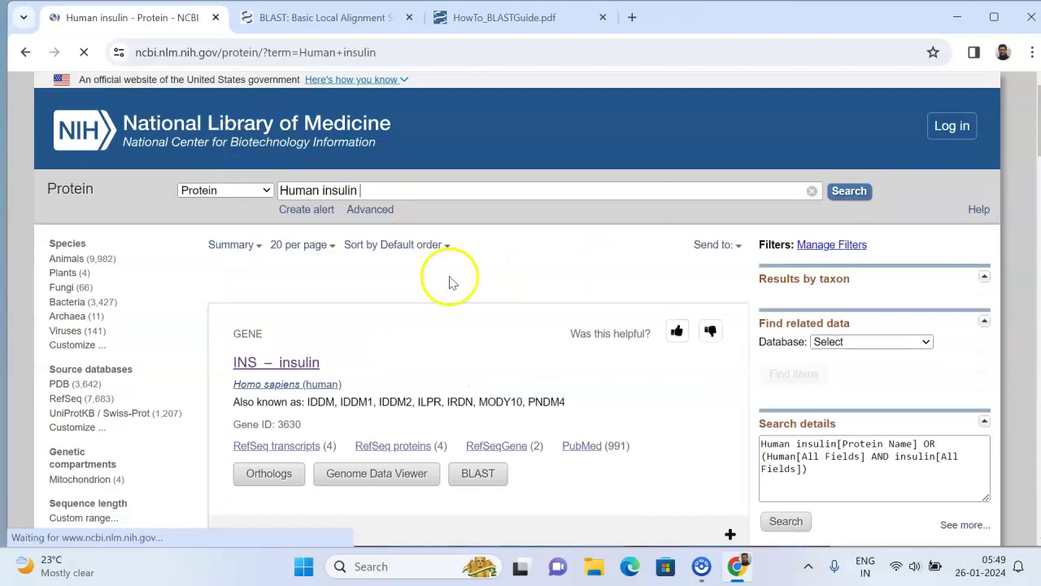
Open the 110 aa insulin [Homo sapiens] record with accession AAA59172.1 from the search results
scroll(458, 295, down, 5)
scroll(460, 301, down, 3)
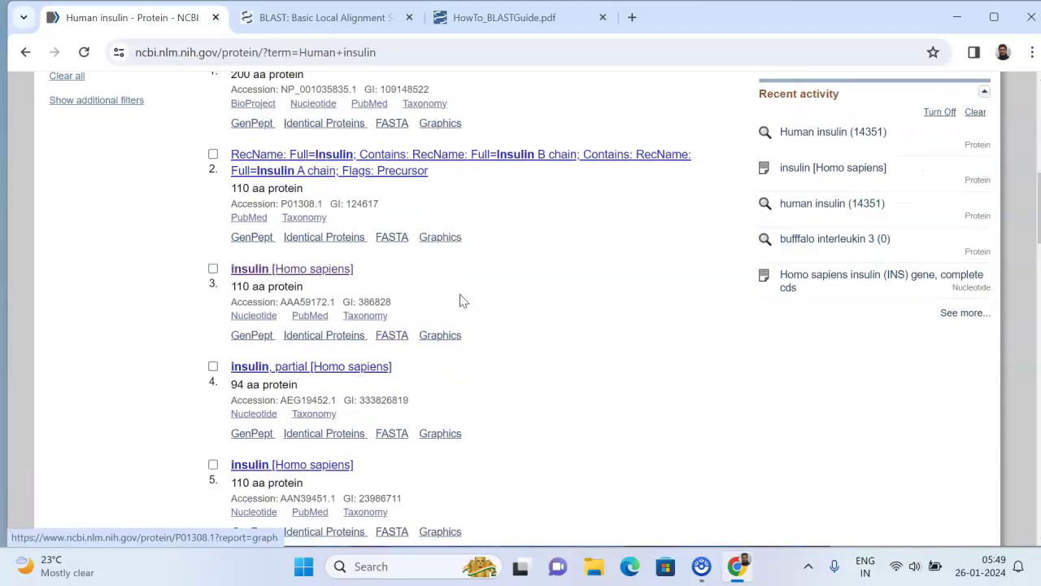
click(289, 269)
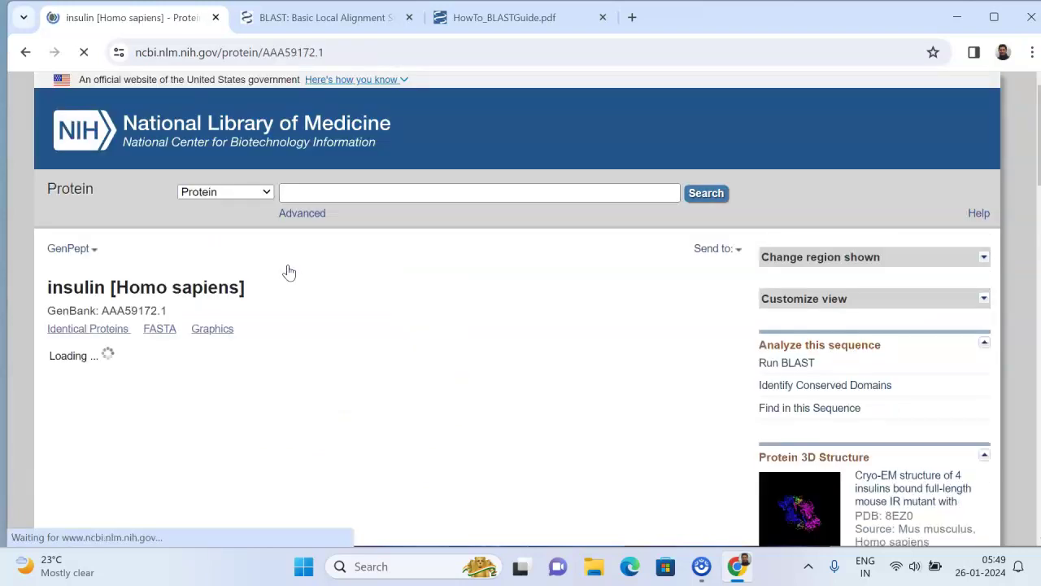
click(339, 396)
scroll(346, 393, down, 2)
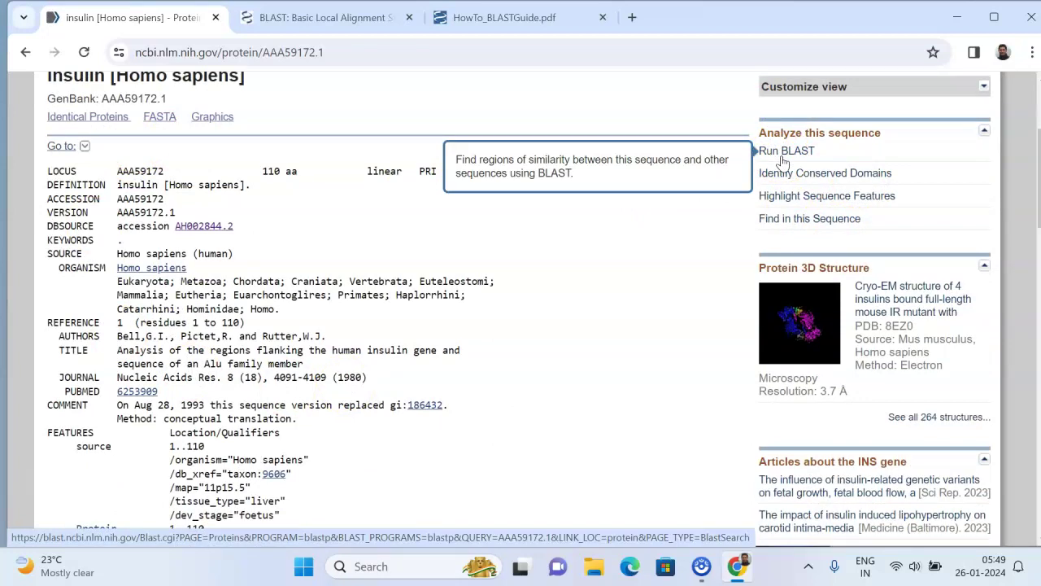
Display the insulin record in FASTA format and copy its amino acid sequence without the header line
scroll(196, 269, down, 3)
scroll(213, 234, up, 3)
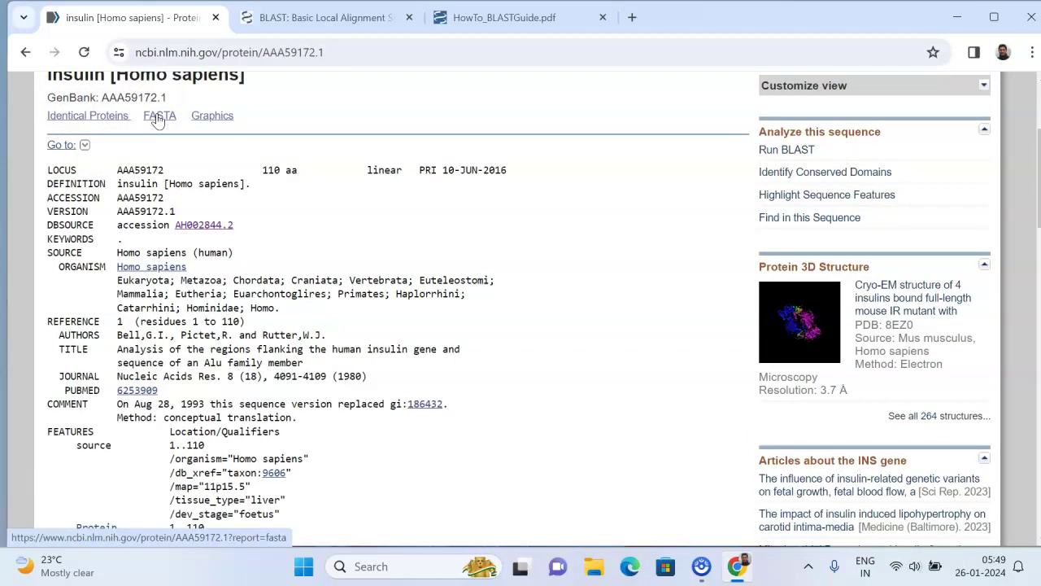
click(159, 119)
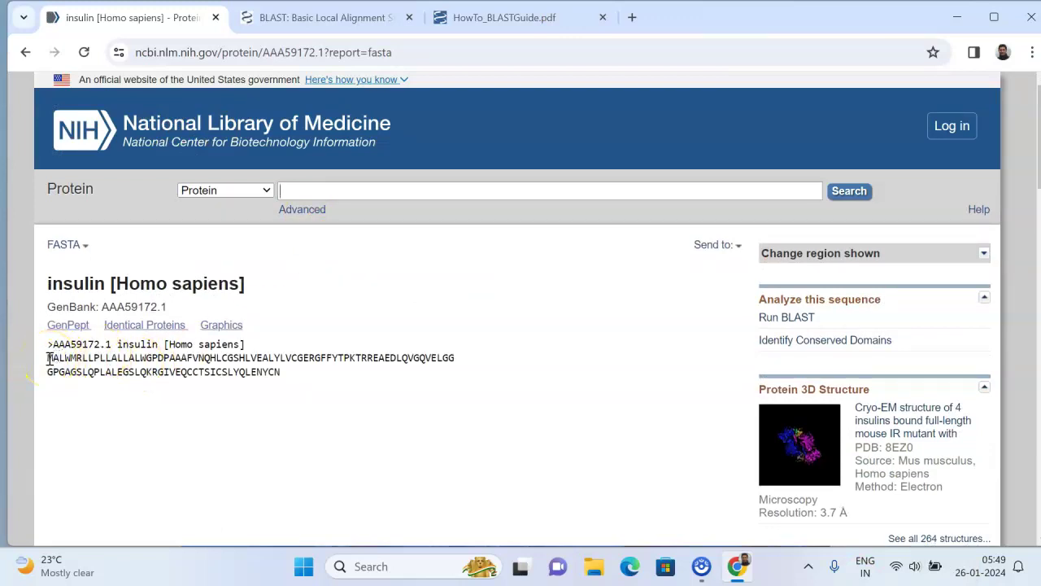
drag(49, 358, 324, 383)
key(ctrl+c)
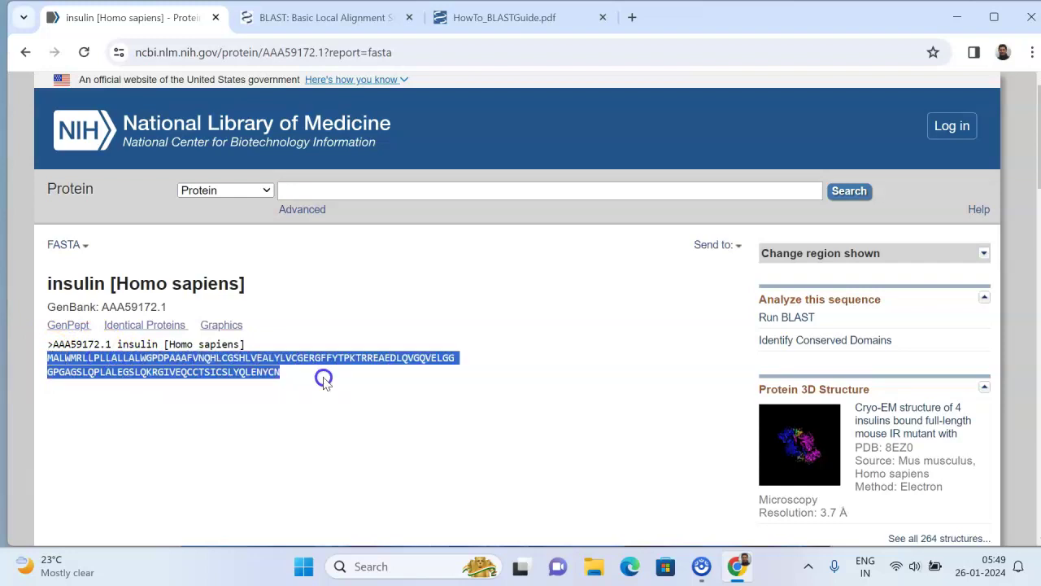
Open the Protein BLAST (blastp) search form from the BLAST homepage
click(345, 19)
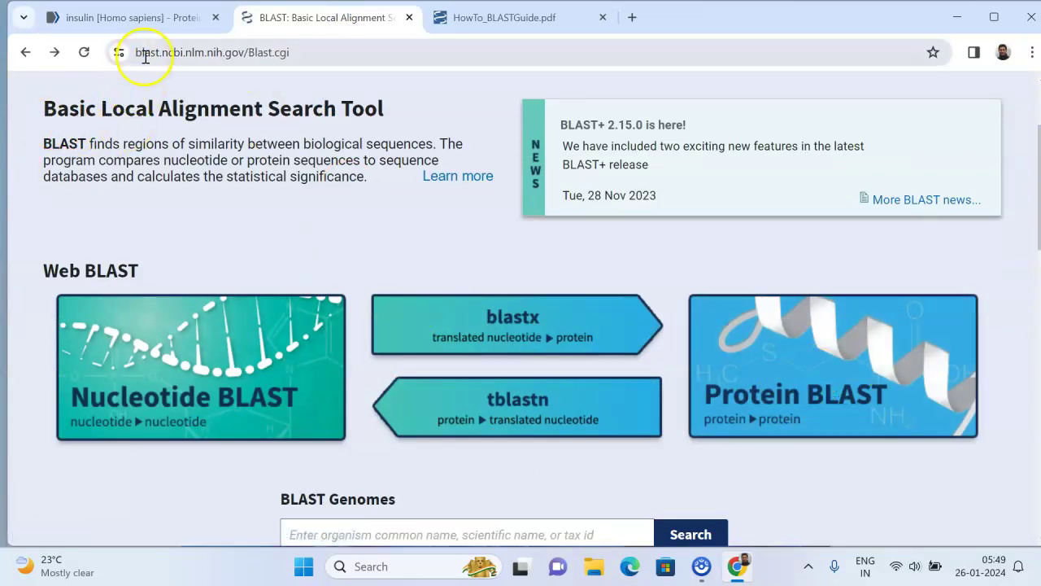
click(804, 372)
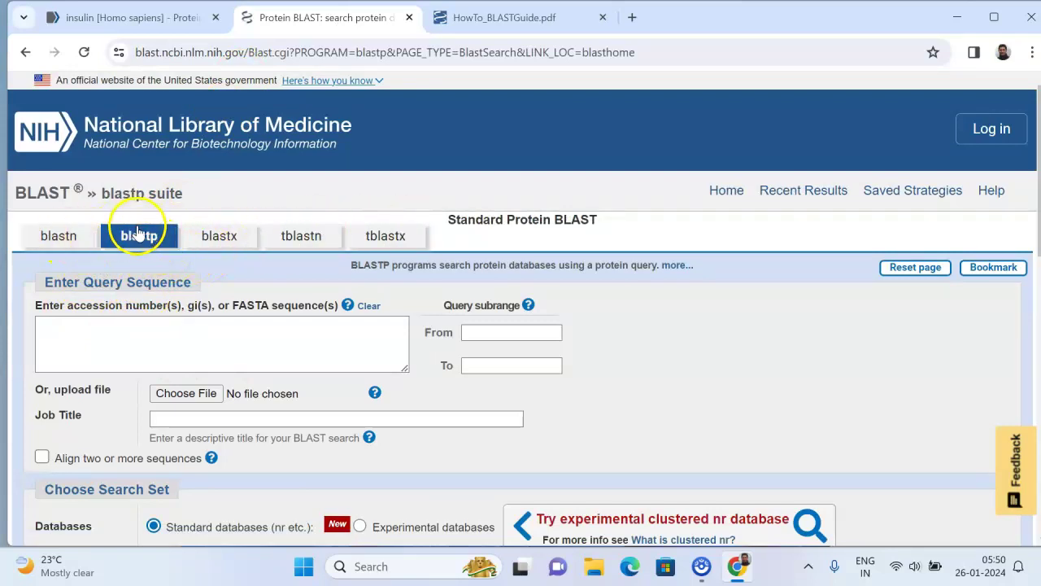
click(155, 18)
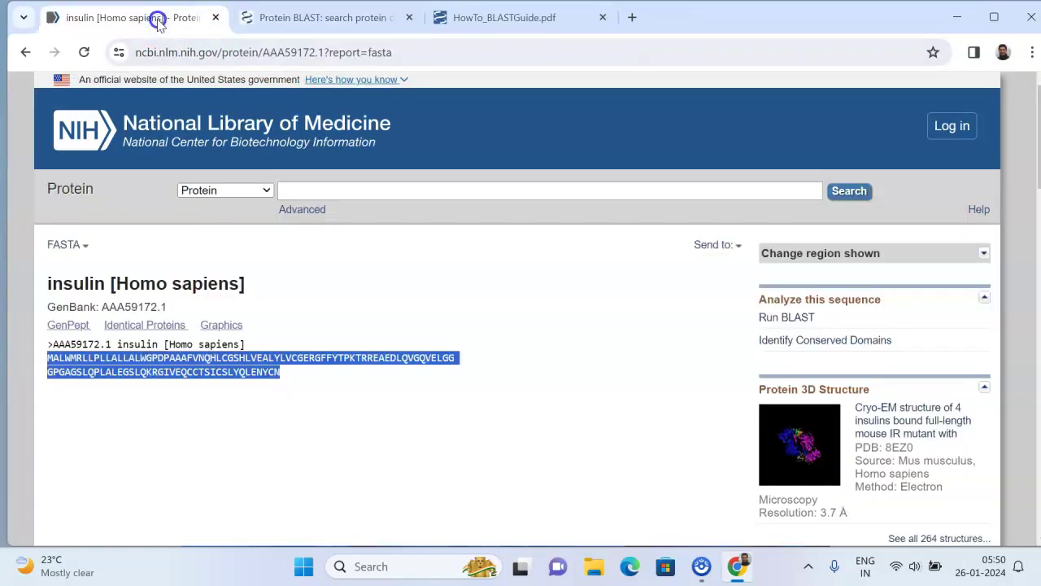
click(323, 18)
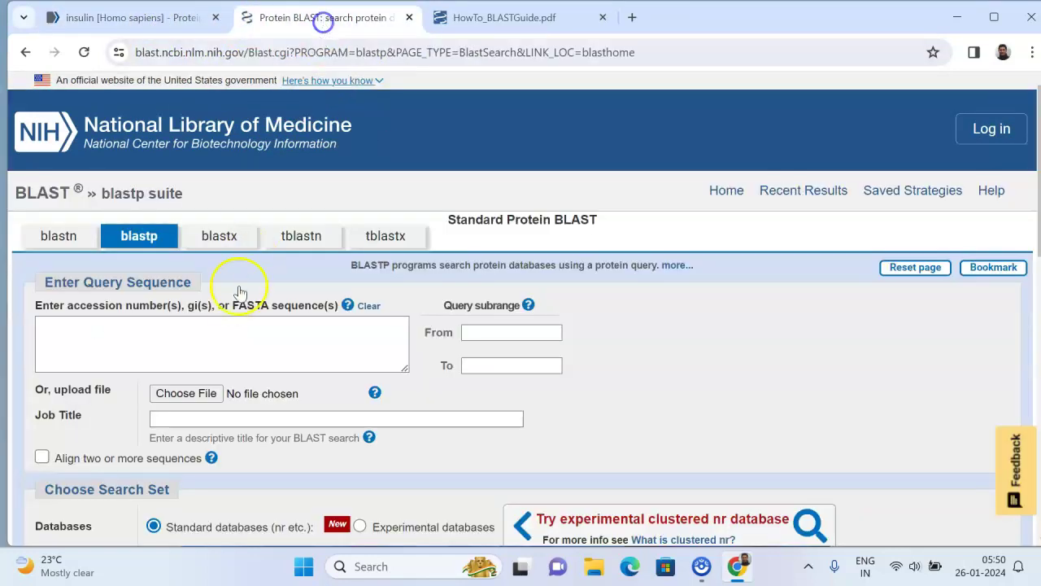
Paste the copied insulin amino acid sequence as the blastp query
click(207, 347)
right_click(207, 345)
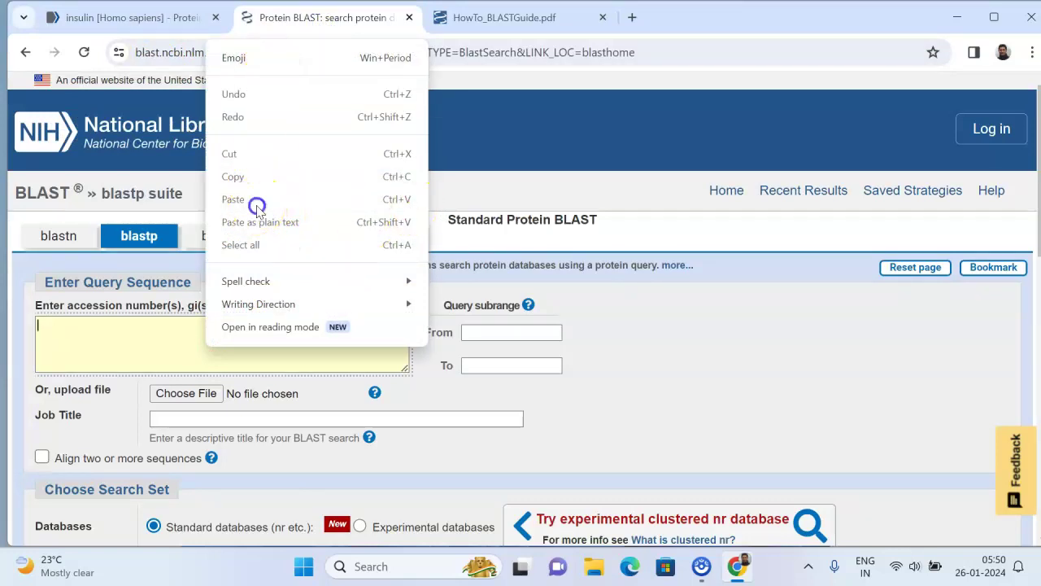
click(131, 17)
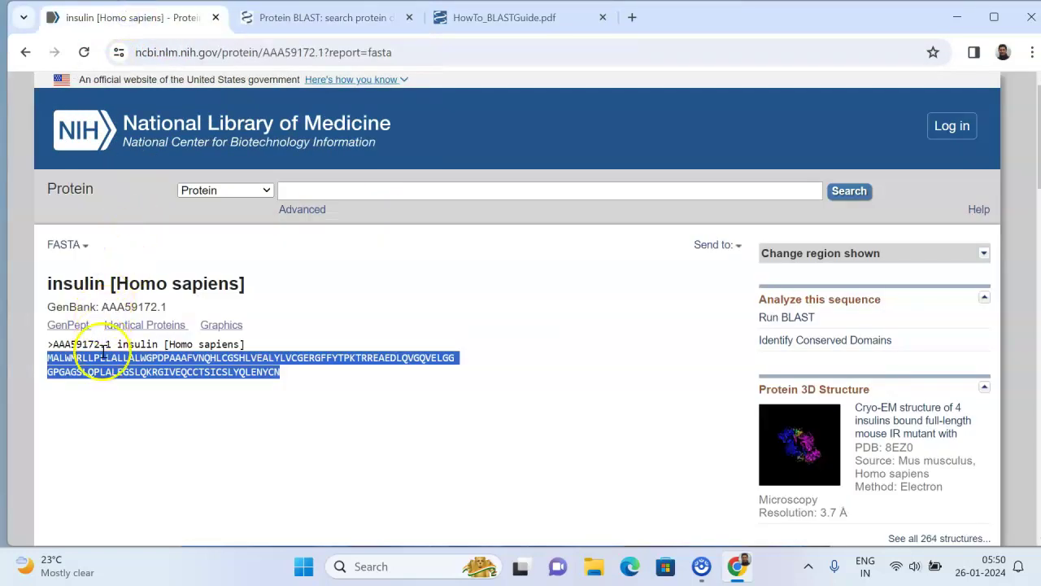
click(358, 17)
click(190, 344)
key(ctrl+v)
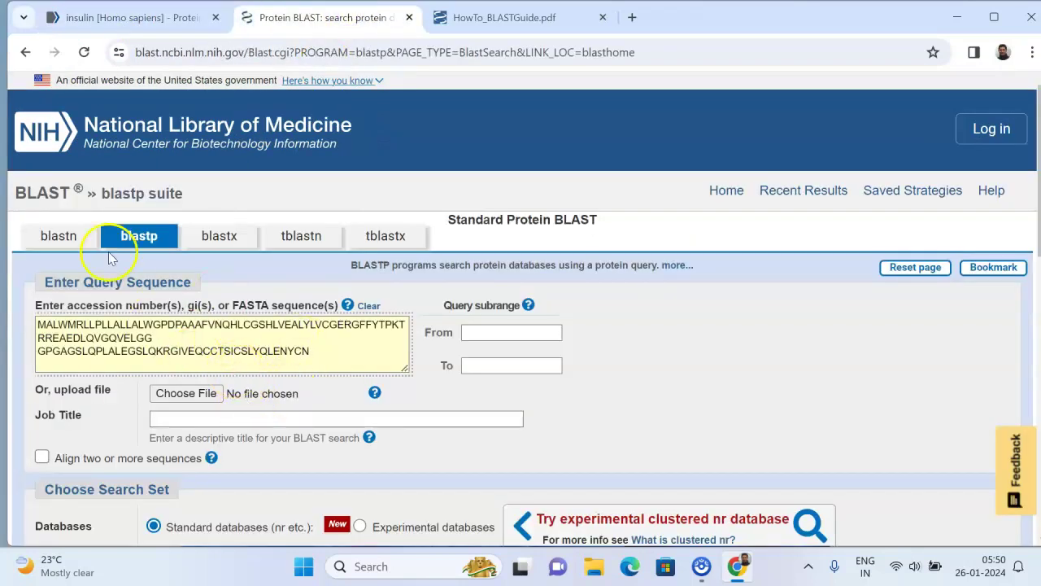
Copy the GenBank accession AAA59172.1 from the insulin record and replace the query sequence with it
click(163, 17)
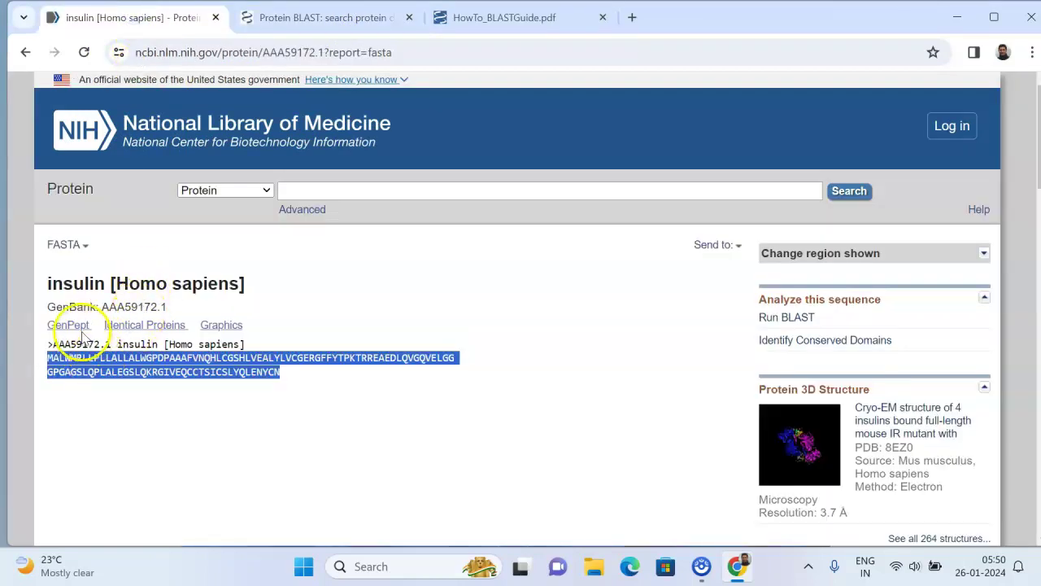
drag(105, 306, 176, 310)
key(ctrl+c)
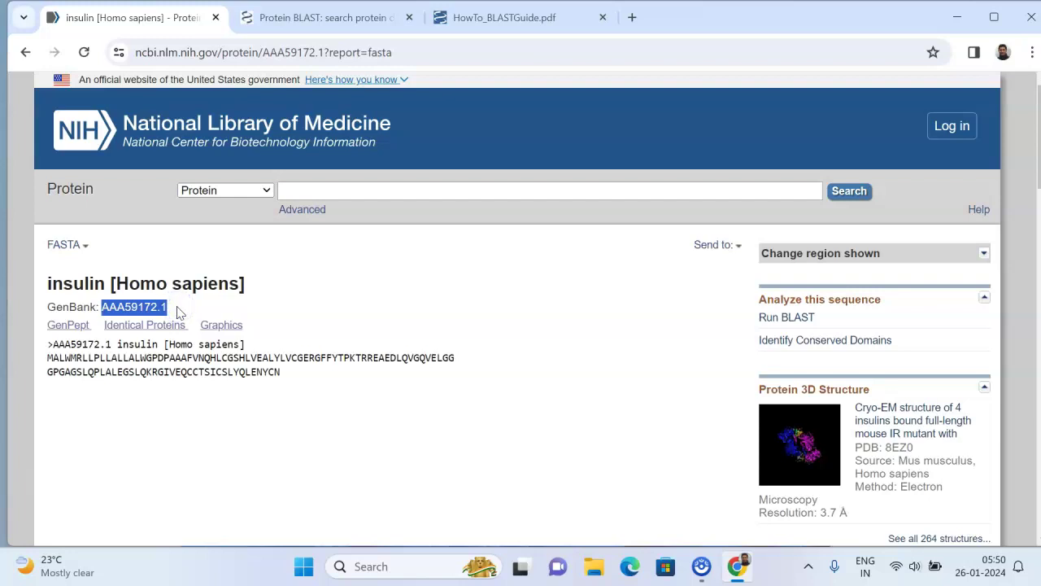
click(314, 17)
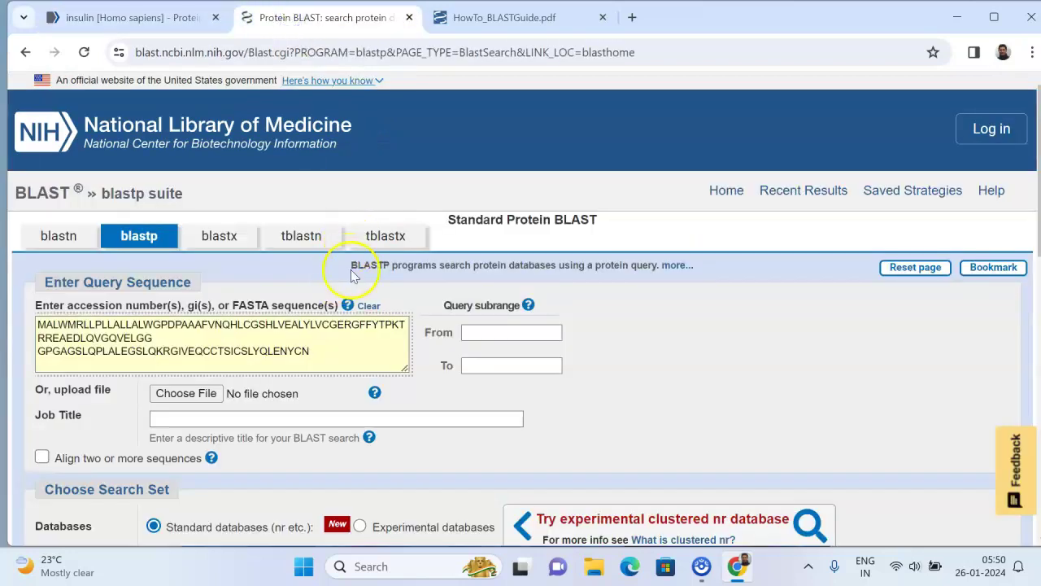
key(ctrl+a)
key(ctrl+v)
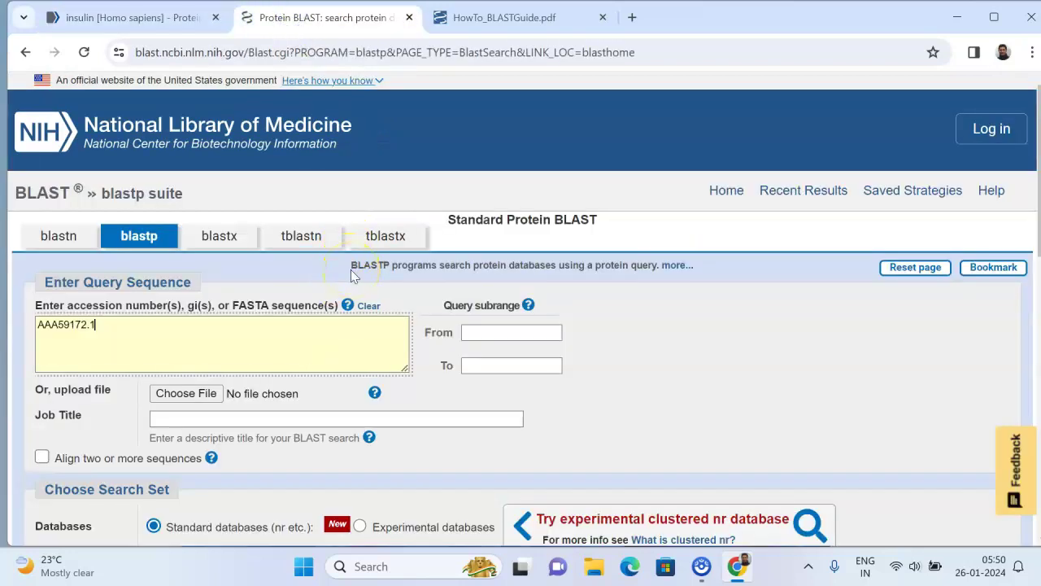
Set the job title to "AAA59172:insulin [Homo sapiens]Insulin"
scroll(366, 302, down, 2)
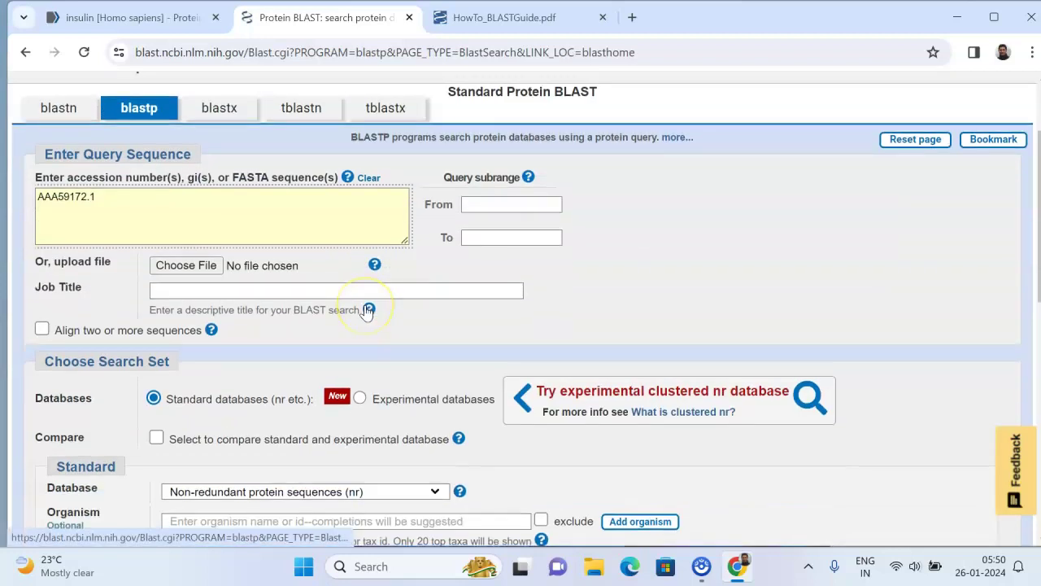
scroll(366, 313, down, 1)
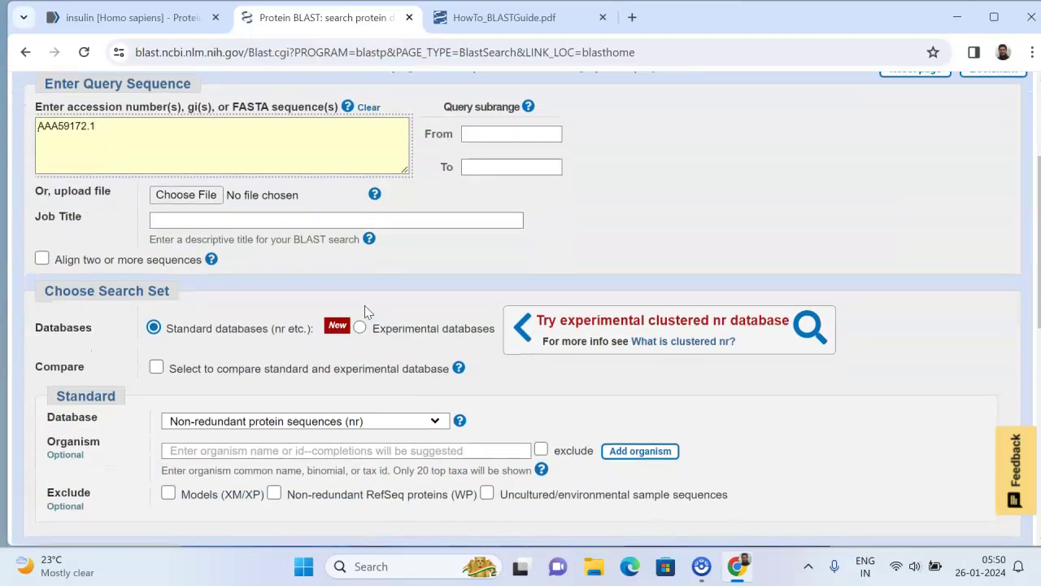
click(234, 221)
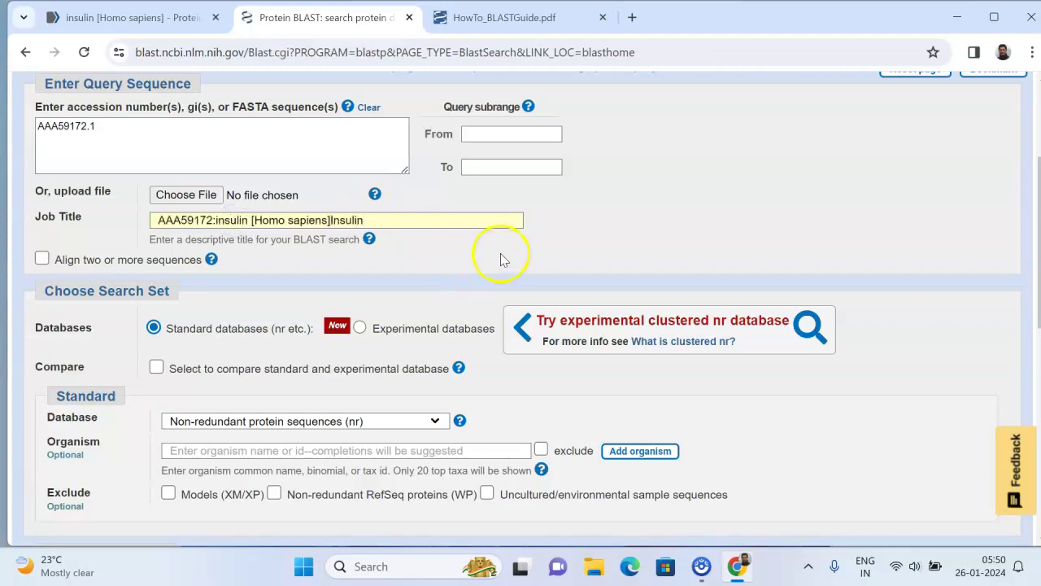
click(384, 219)
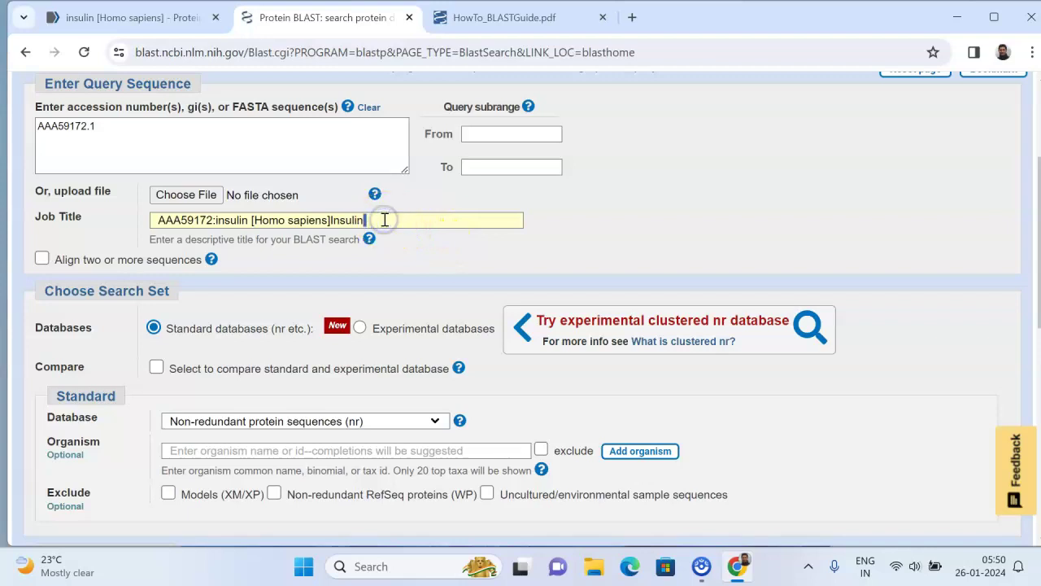
drag(384, 220, 114, 226)
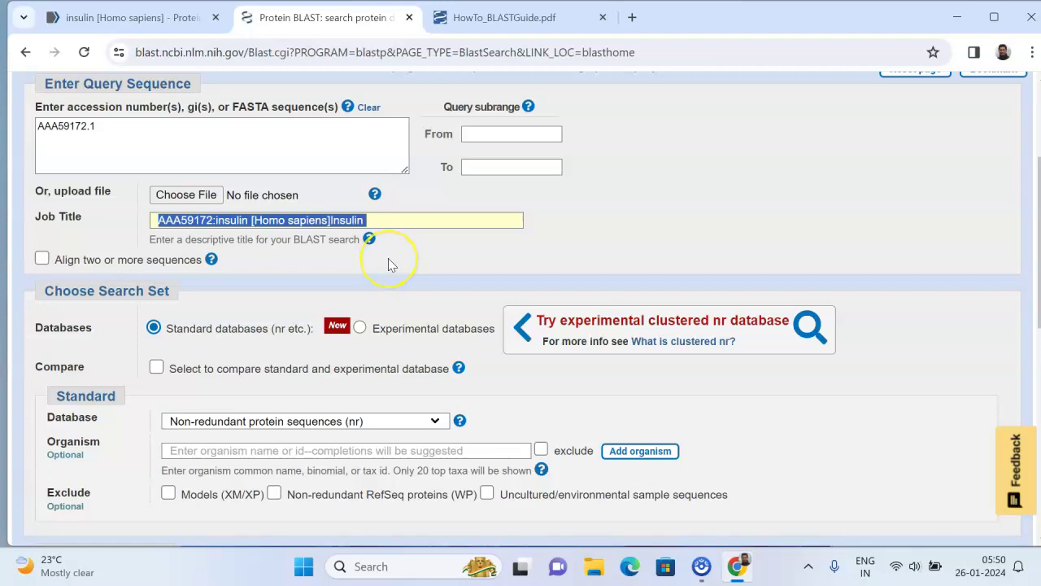
Run the BLAST search against Non-redundant protein sequences (nr) using the blastp (protein-protein BLAST) algorithm
scroll(388, 258, down, 3)
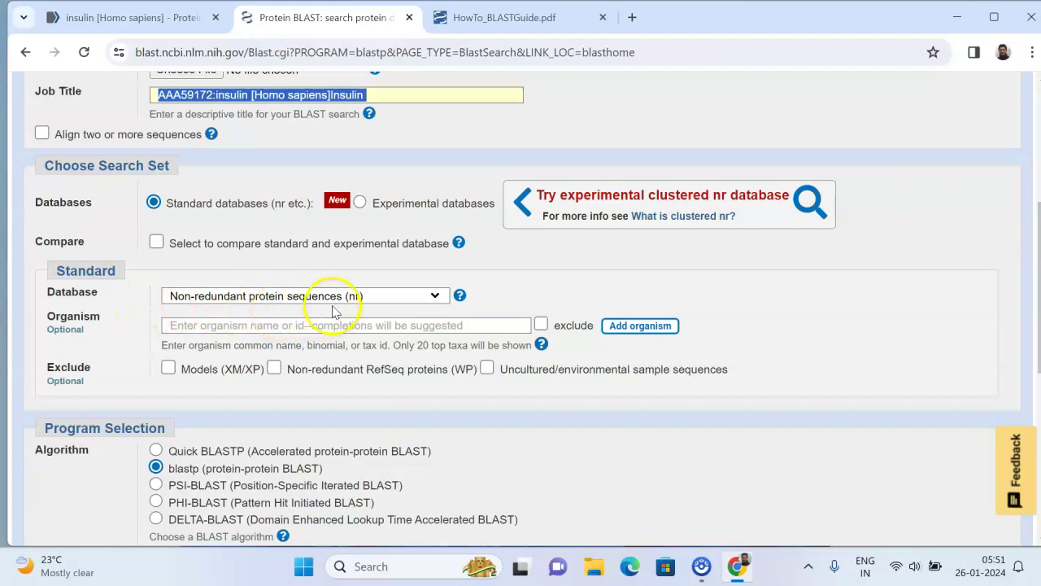
scroll(332, 312, down, 3)
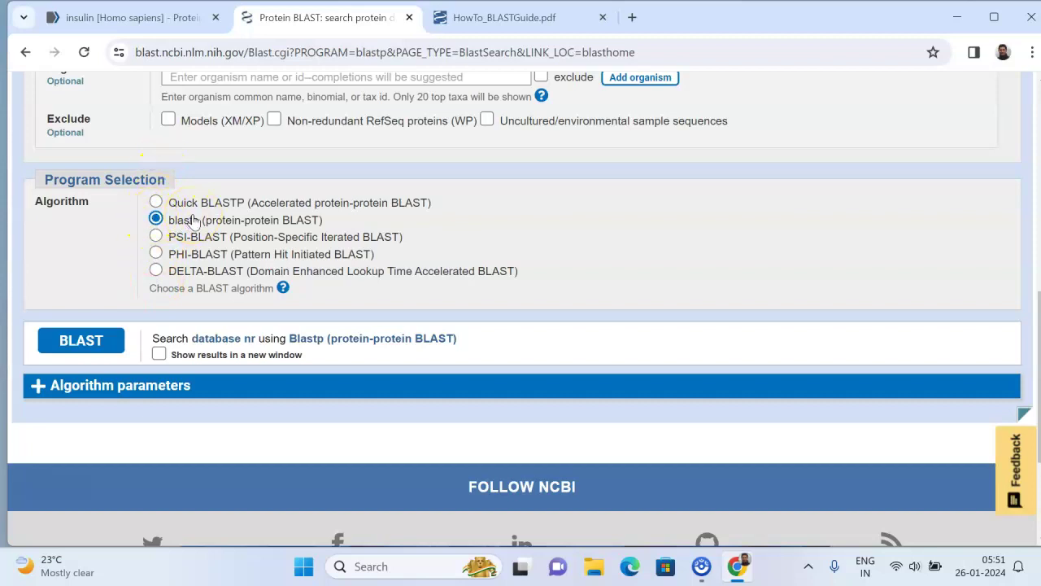
scroll(193, 221, down, 2)
scroll(193, 222, up, 3)
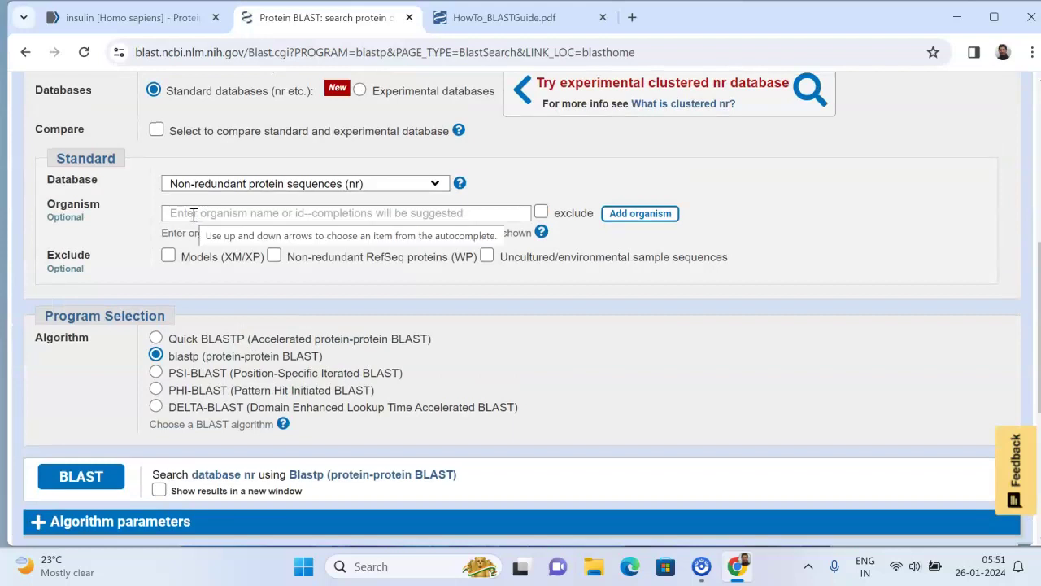
scroll(193, 216, down, 4)
scroll(193, 219, up, 3)
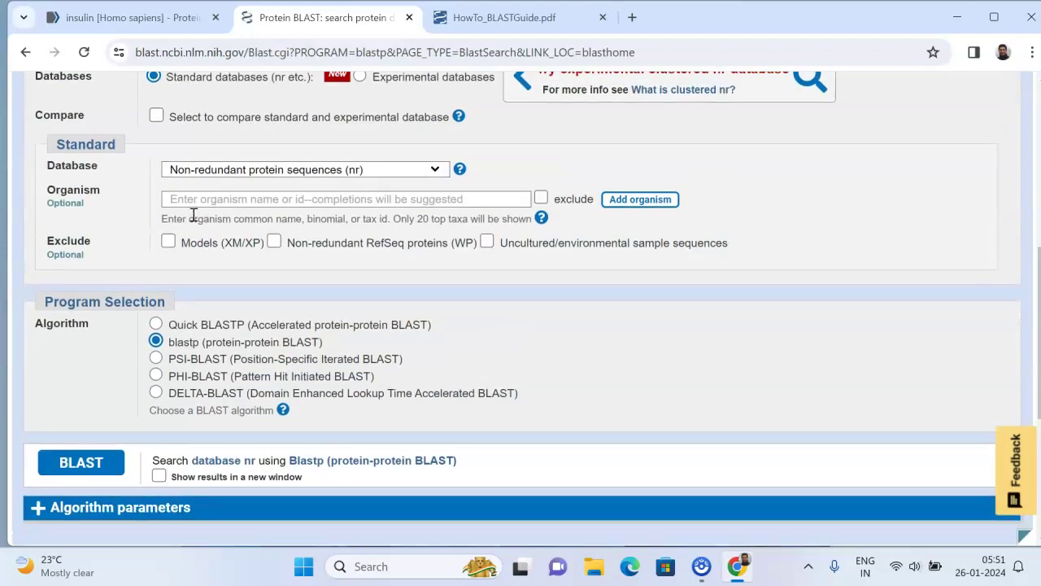
scroll(192, 216, up, 2)
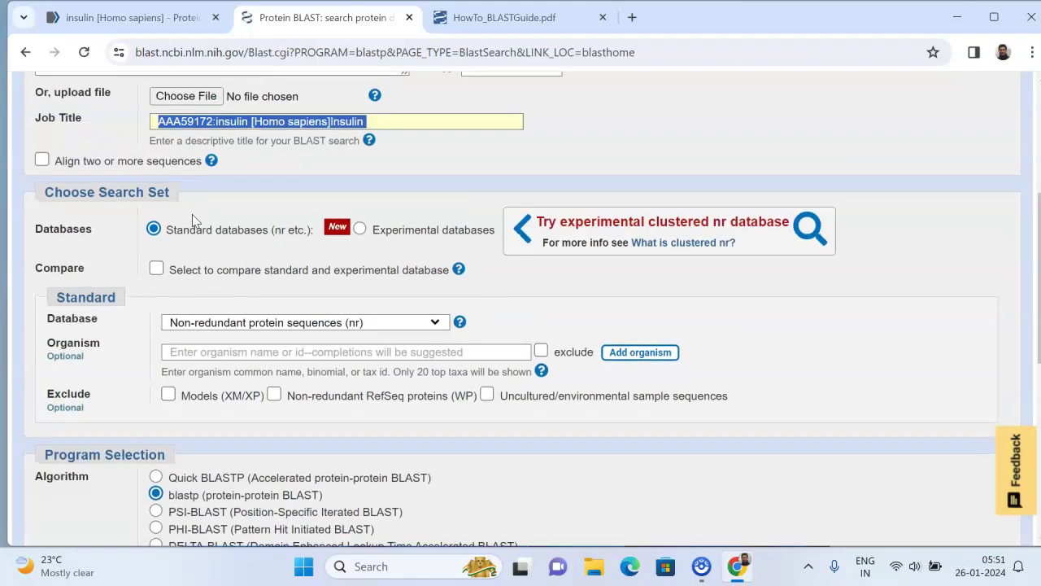
scroll(193, 220, down, 4)
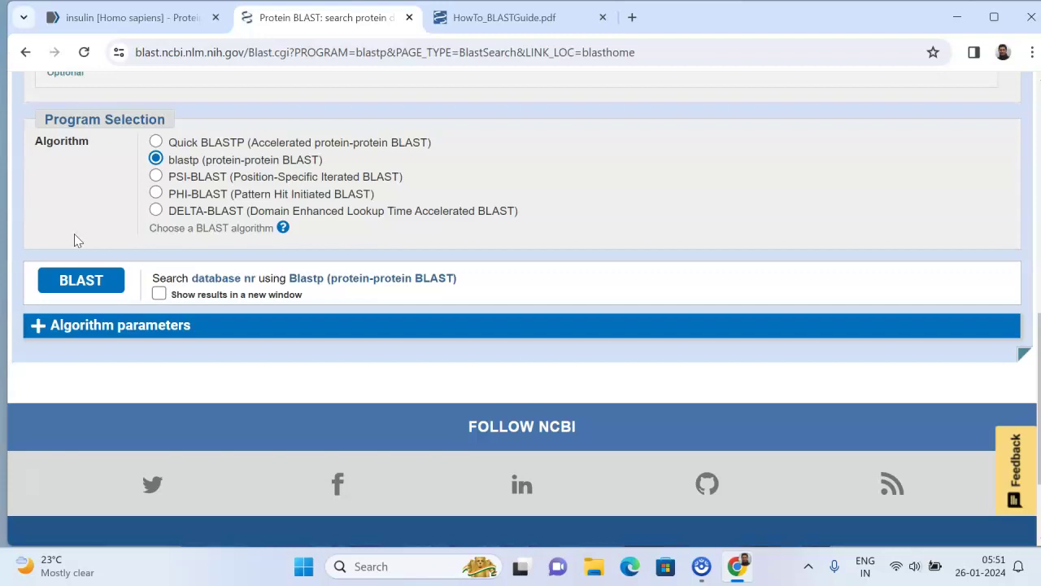
click(80, 281)
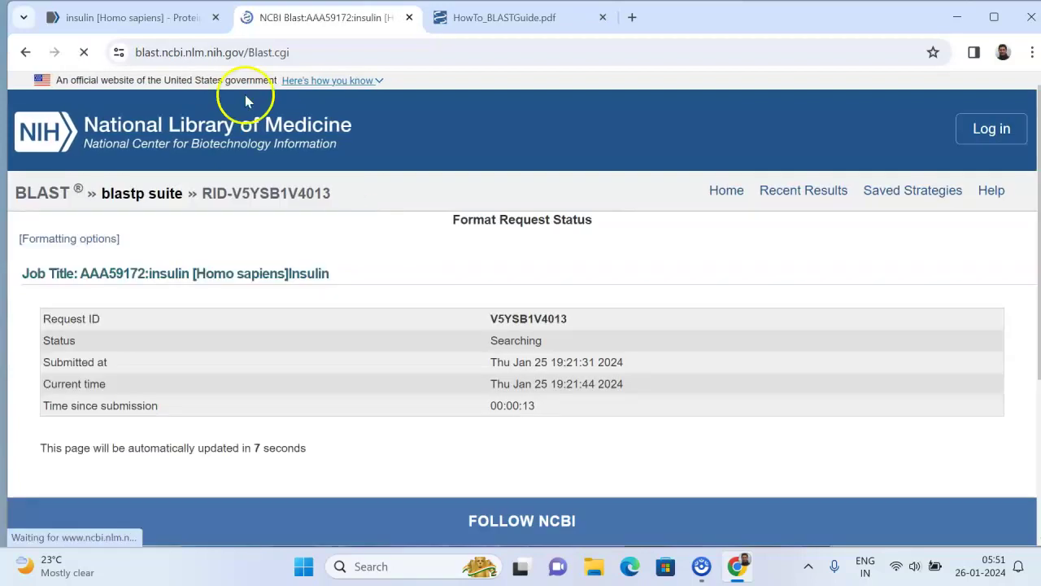
Examine Table 1 on the BLAST search pages and their programs in HowTo_BLASTGuide.pdf while the search runs
click(145, 14)
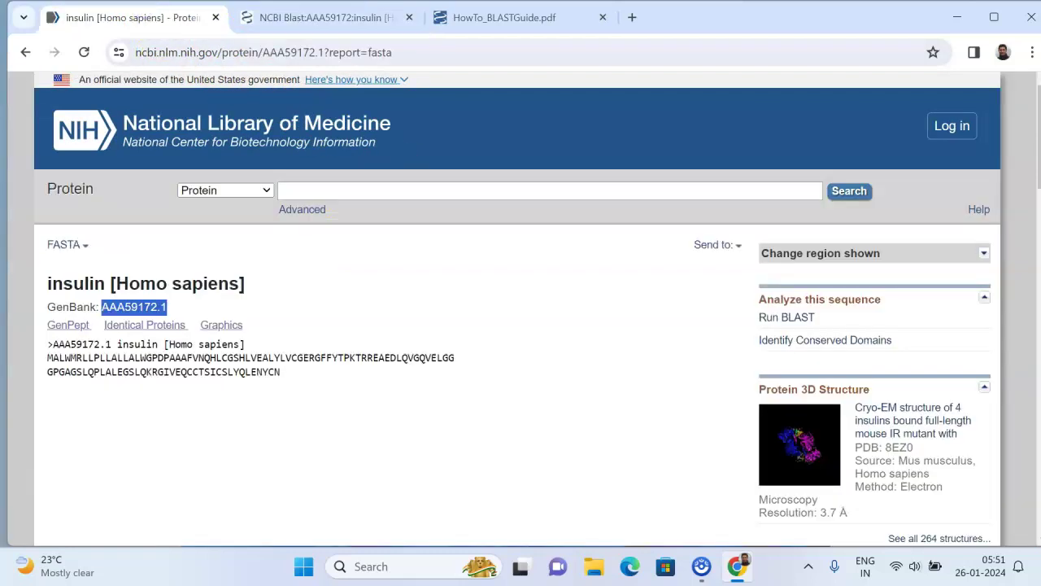
click(293, 15)
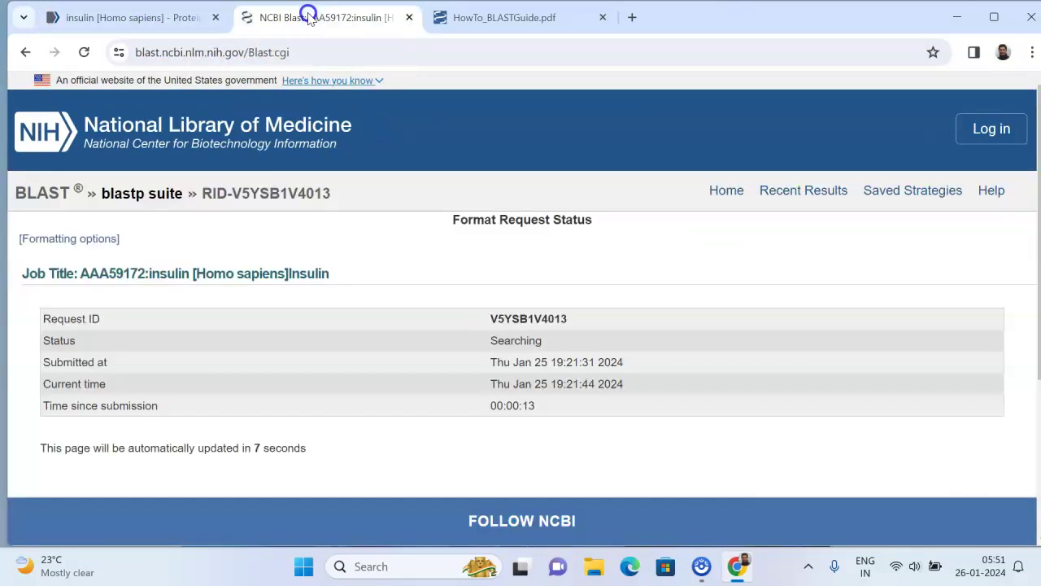
click(491, 12)
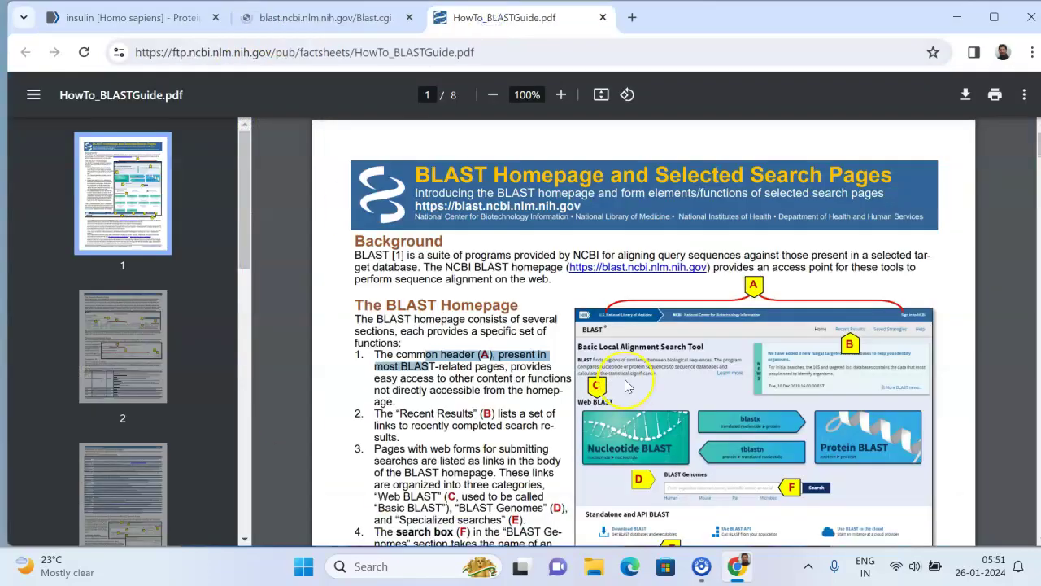
scroll(627, 385, down, 15)
scroll(626, 386, up, 2)
scroll(627, 386, down, 1)
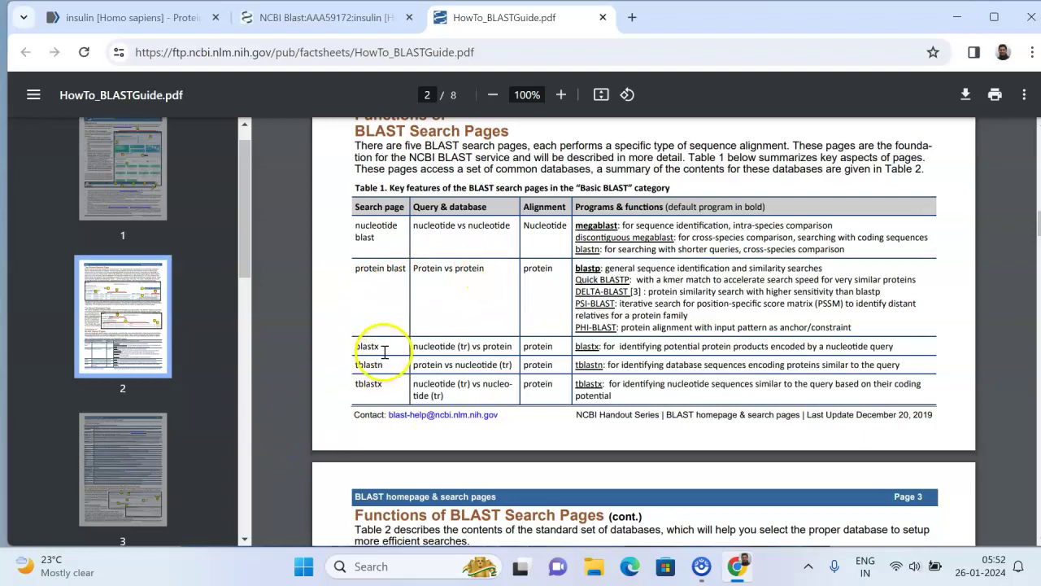
Compare the protein blast, blastx, tblastn and tblastx entries in Table 1 of the guide and return to the BLAST results
scroll(385, 352, down, 2)
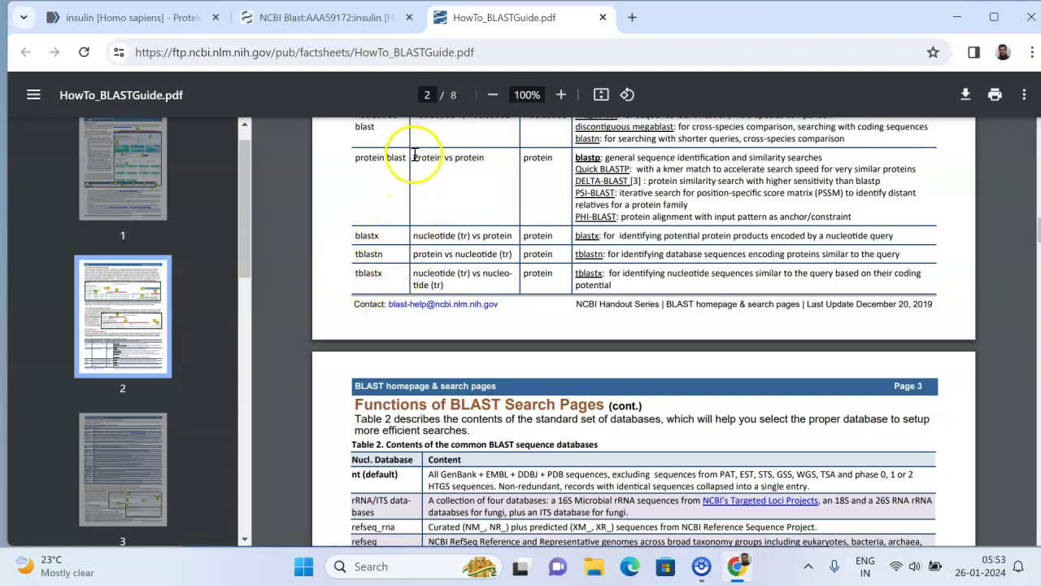
scroll(414, 158, up, 1)
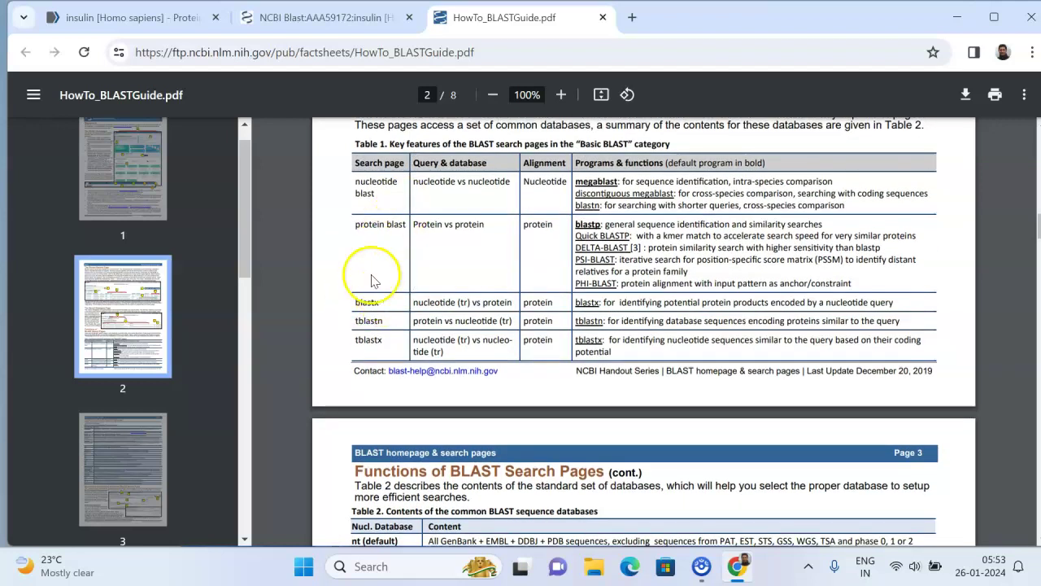
click(281, 20)
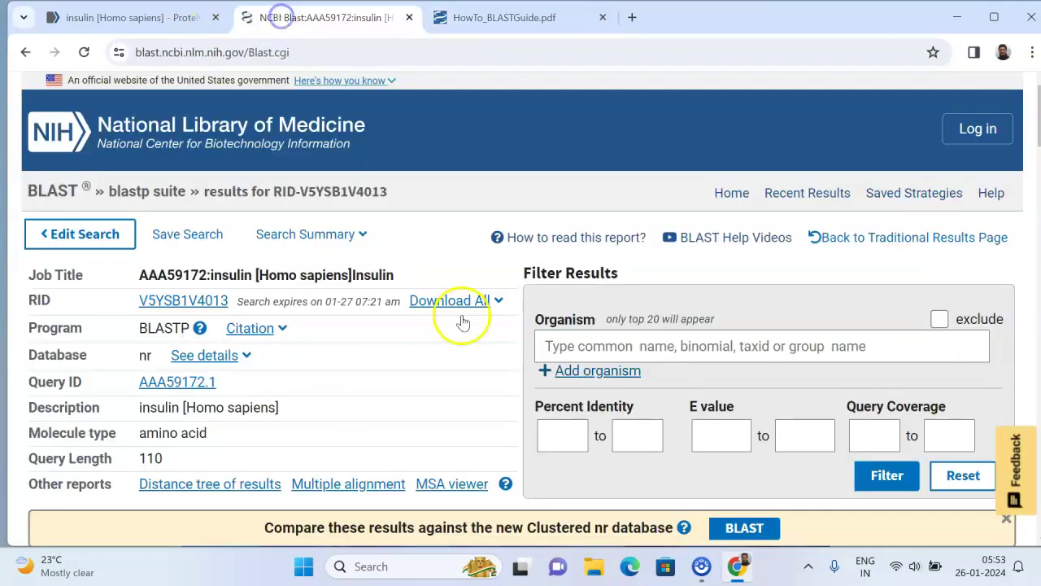
Examine the search details and the descriptions list of sequences producing significant alignments, including scores, E values and percent identity
scroll(373, 309, down, 1)
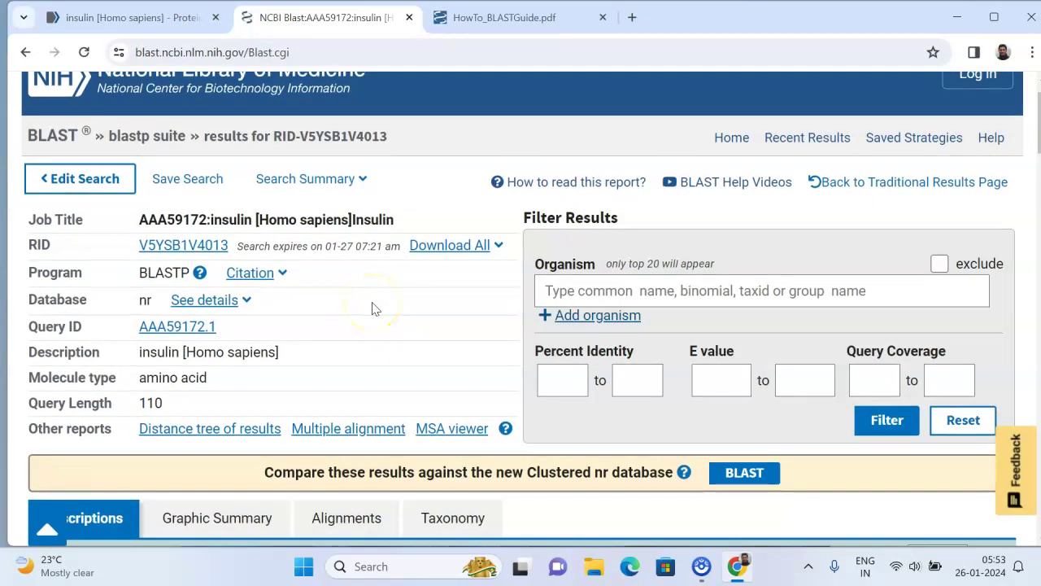
scroll(373, 309, down, 4)
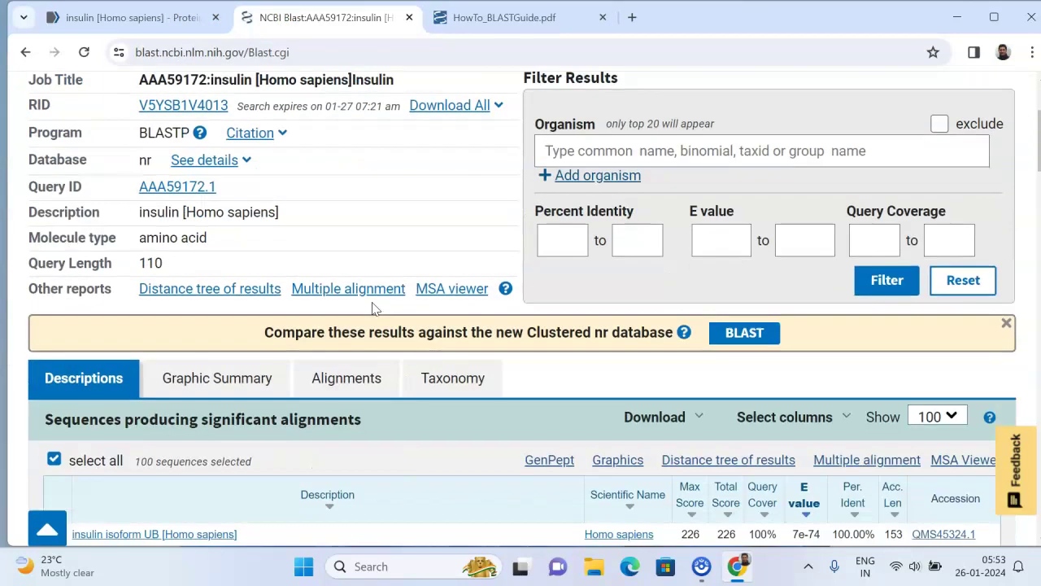
scroll(372, 308, down, 10)
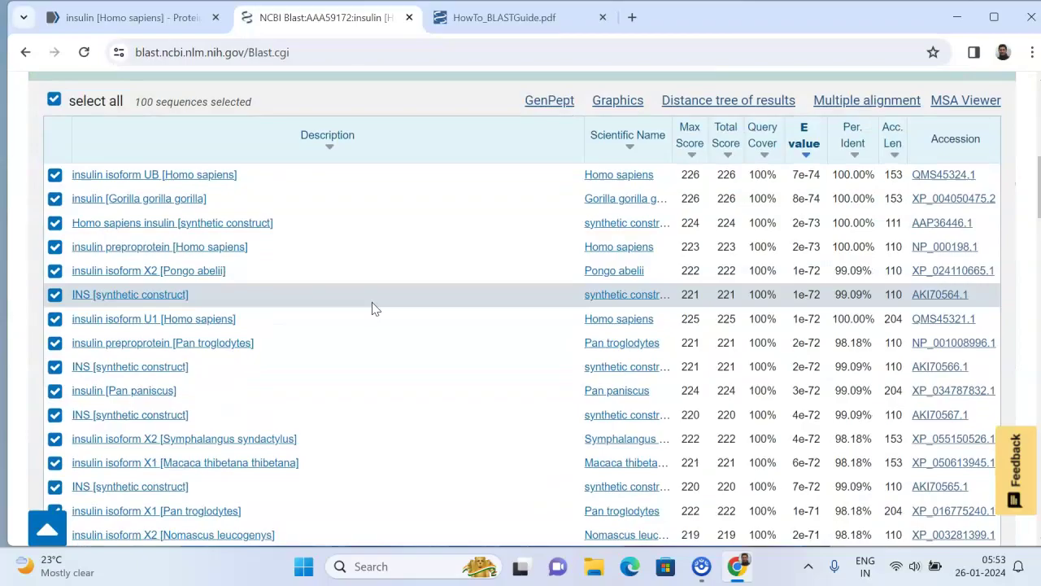
scroll(372, 308, down, 20)
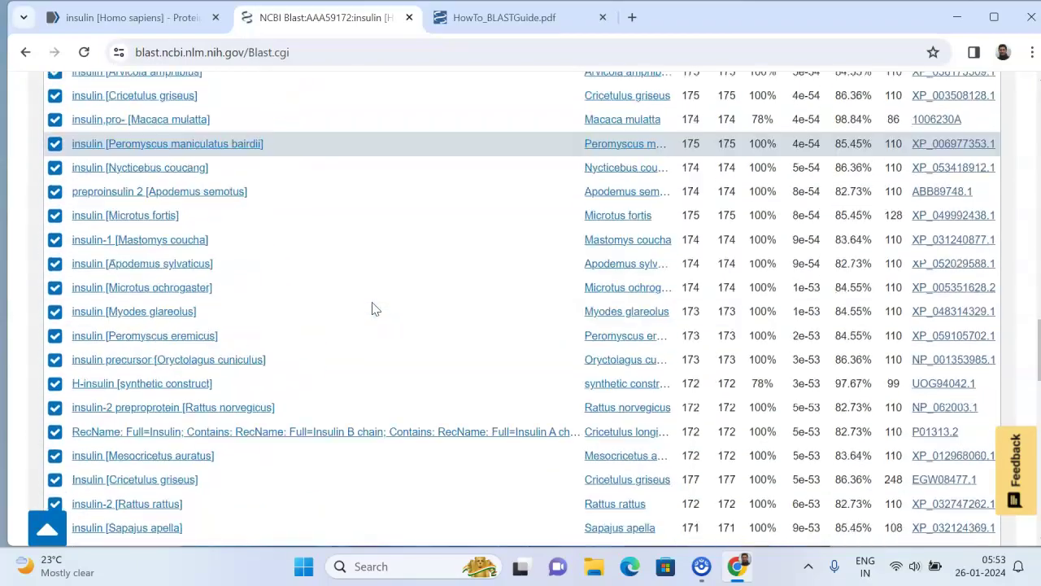
scroll(372, 309, up, 15)
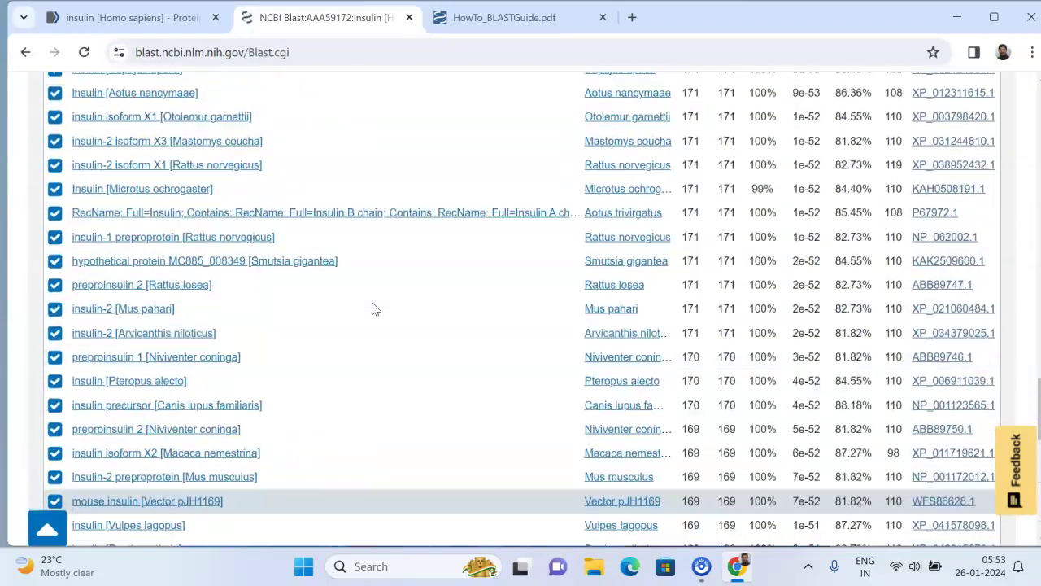
scroll(372, 308, up, 15)
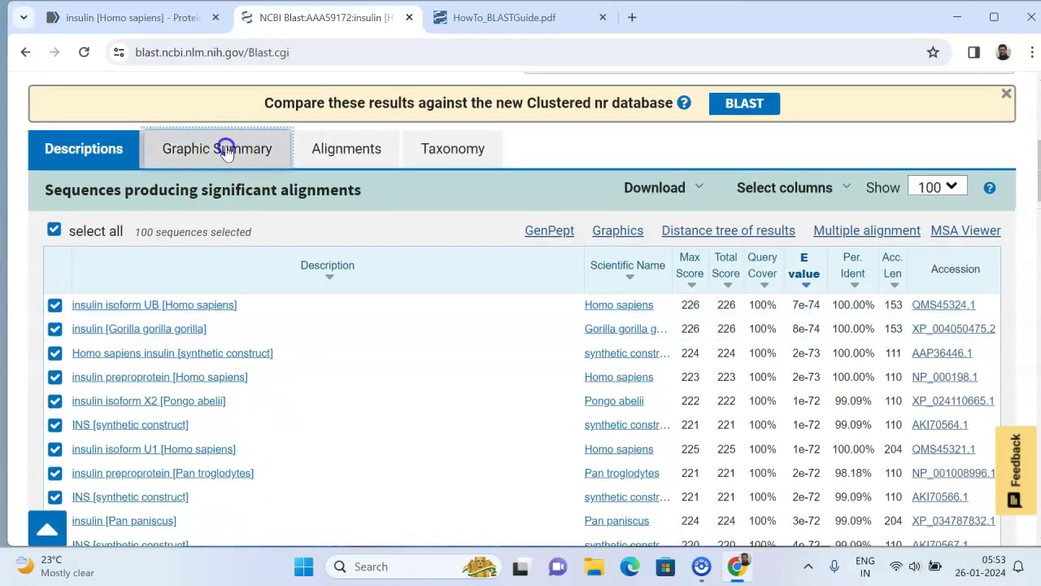
Show the Graphic Summary and examine the distribution of the top BLAST hits against the alignment score color key
click(231, 148)
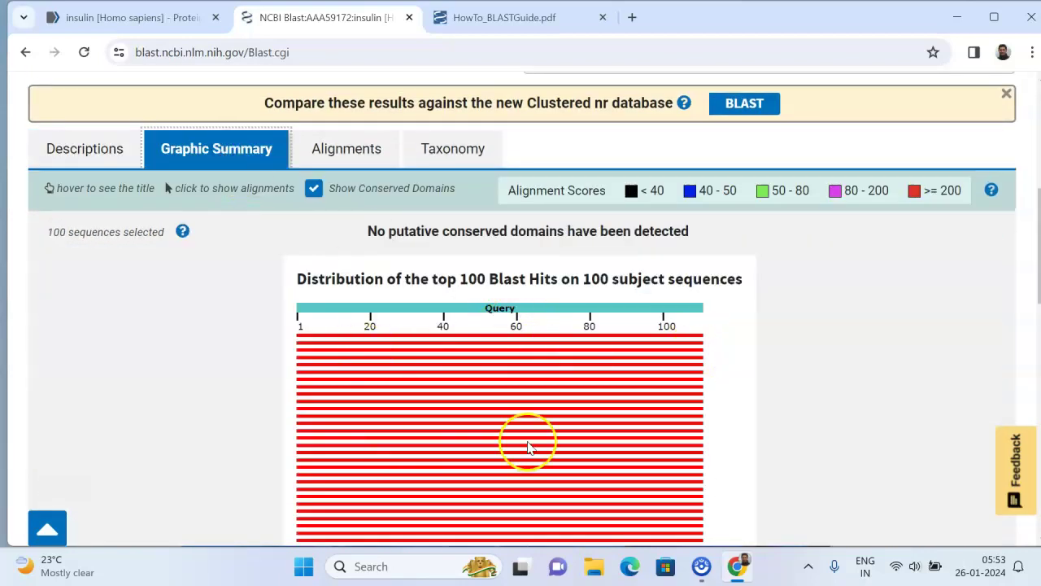
scroll(530, 444, down, 5)
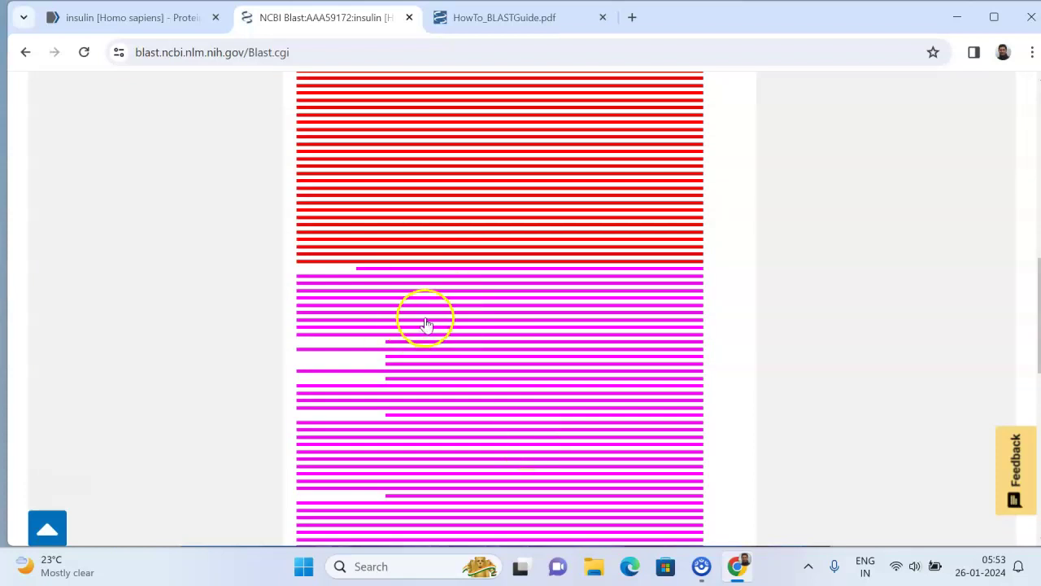
scroll(451, 301, up, 5)
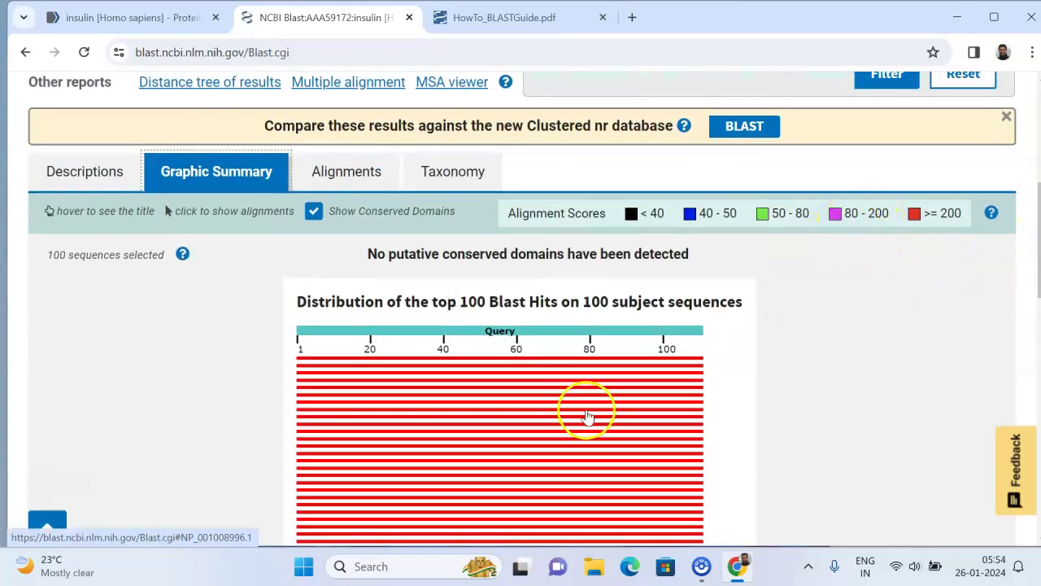
scroll(795, 337, down, 5)
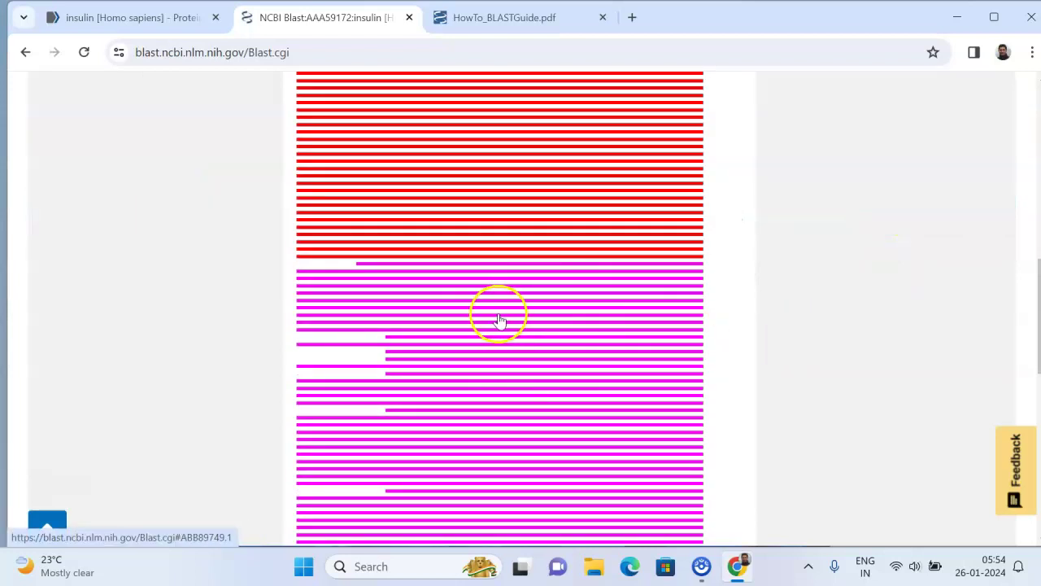
scroll(739, 251, up, 5)
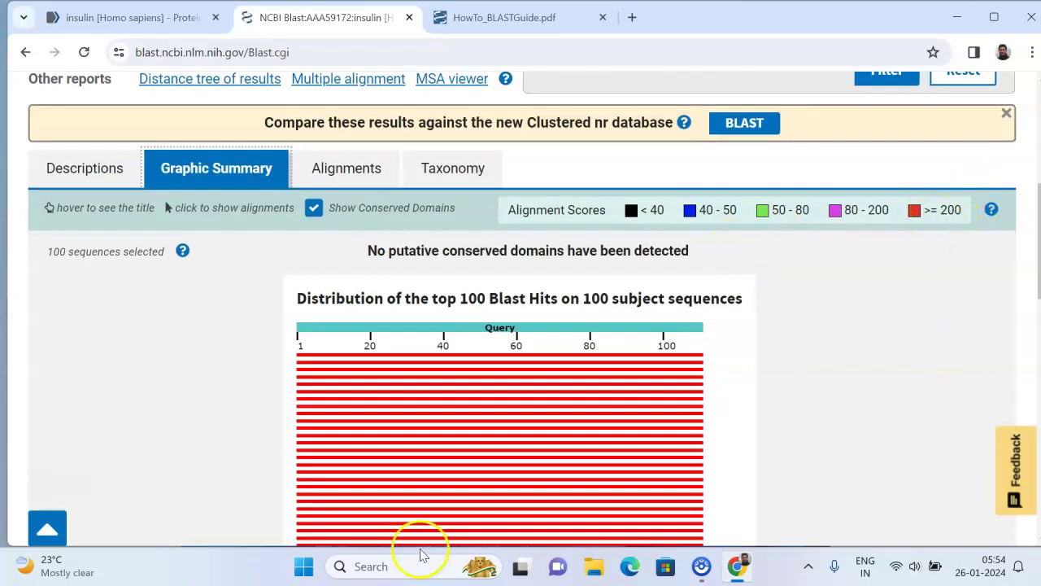
scroll(473, 454, down, 2)
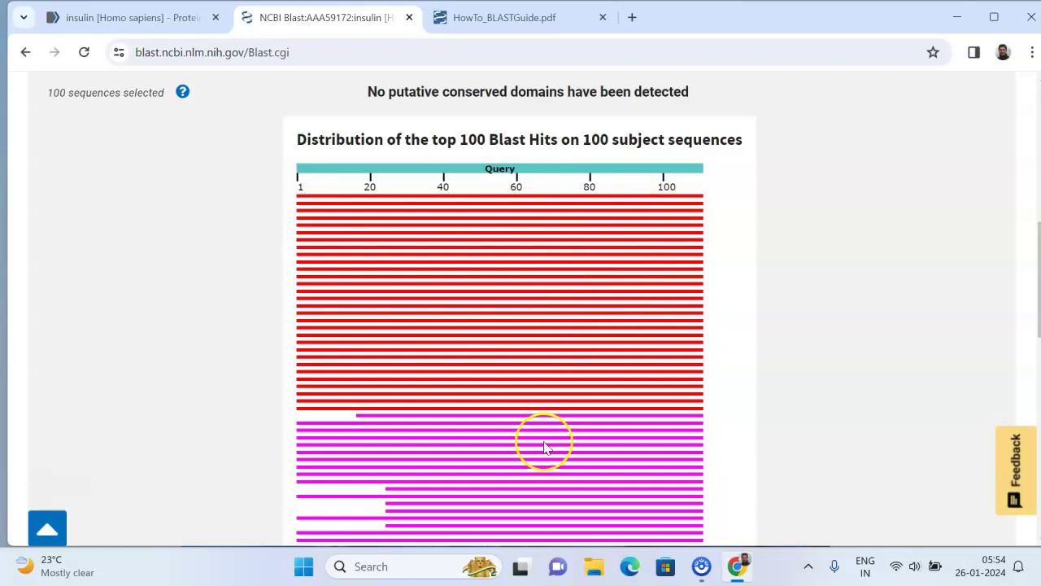
scroll(545, 447, down, 3)
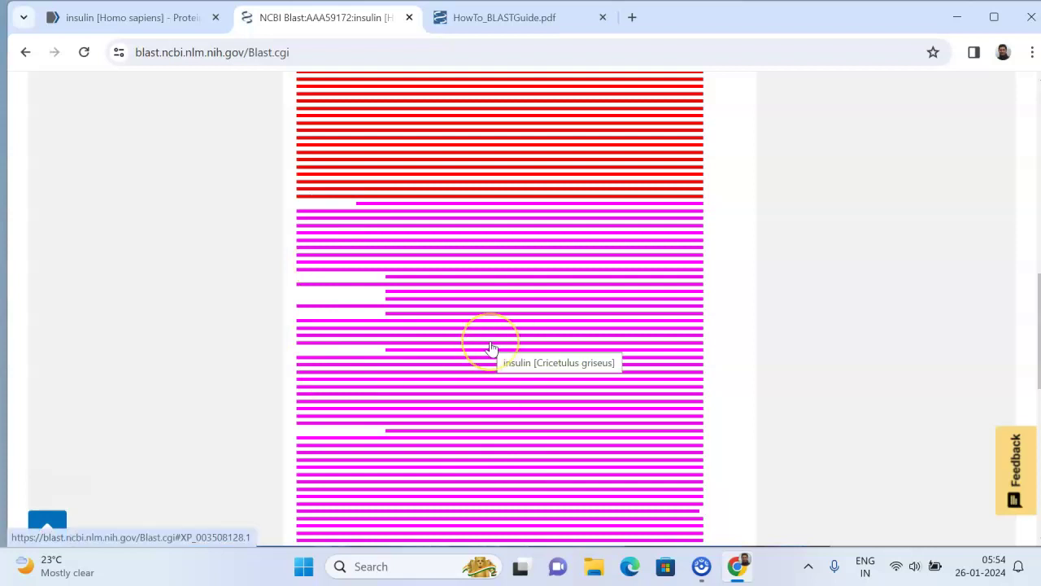
scroll(584, 285, down, 3)
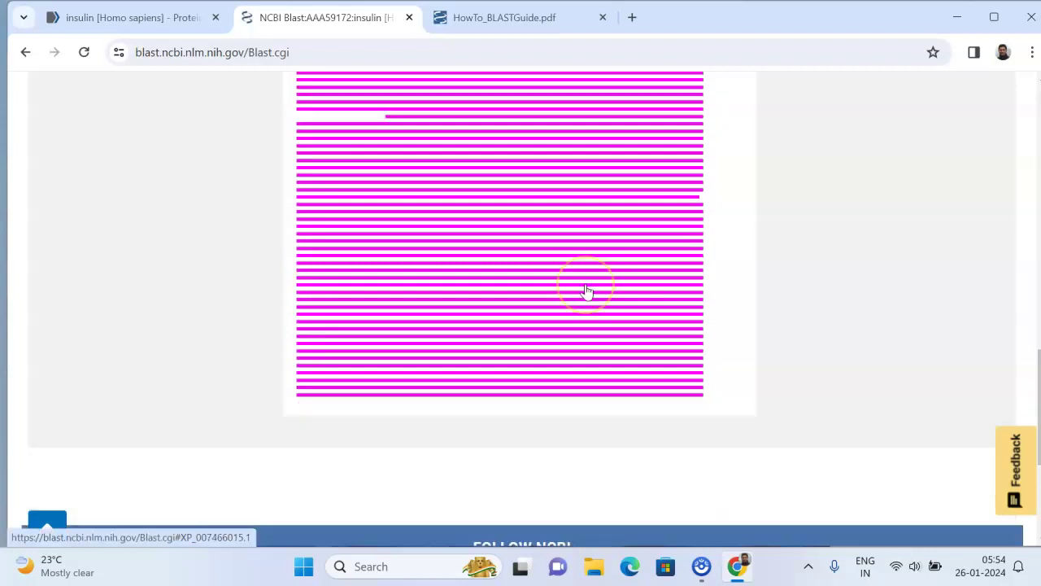
scroll(587, 290, up, 10)
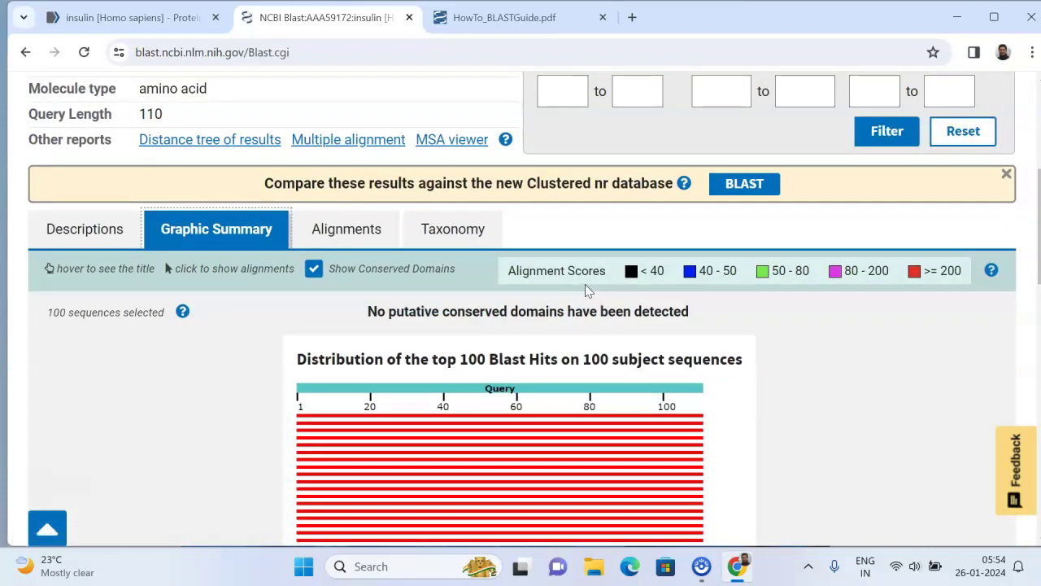
scroll(370, 301, down, 2)
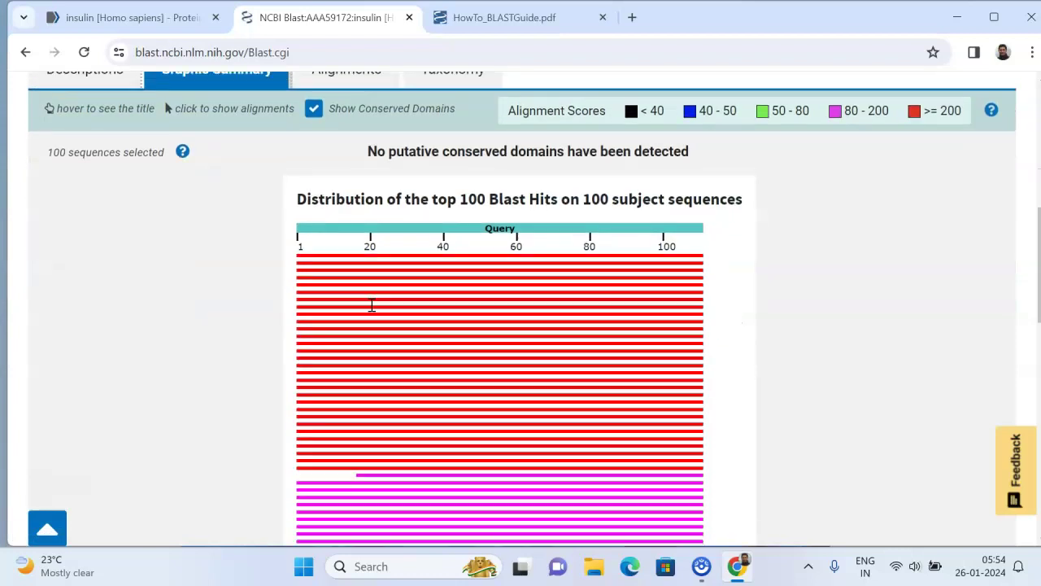
scroll(366, 304, up, 3)
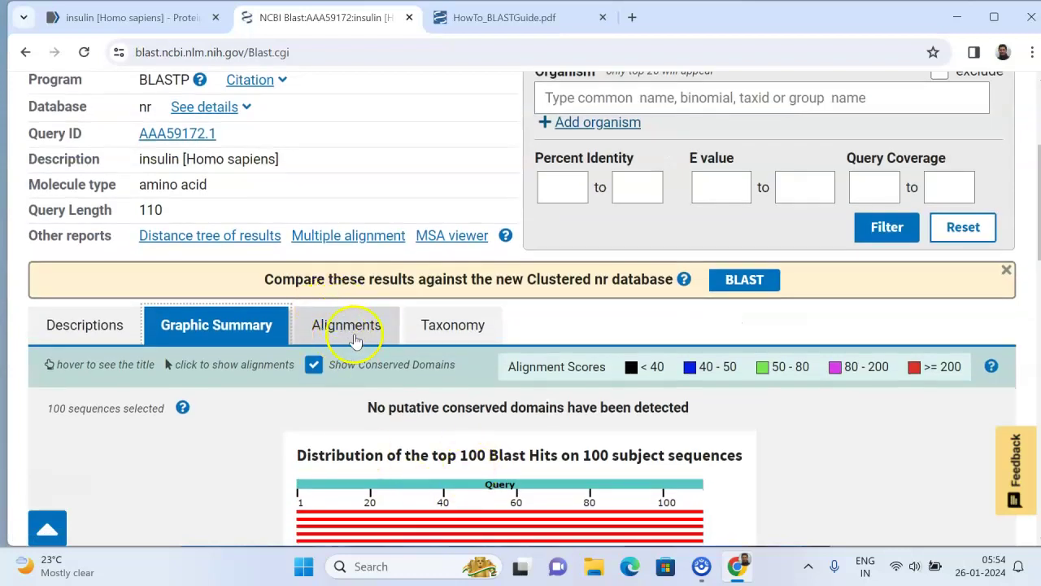
Show the pairwise alignments and examine the score, E value, identities and gaps for insulin isoform UB [Homo sapiens]
click(367, 340)
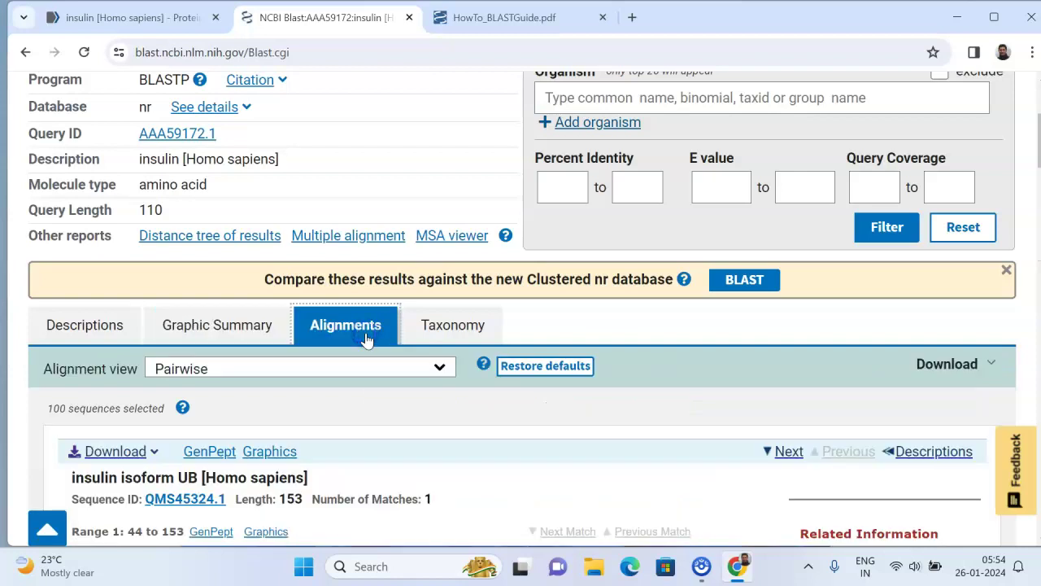
scroll(366, 333, down, 7)
scroll(367, 334, down, 1)
scroll(366, 333, up, 1)
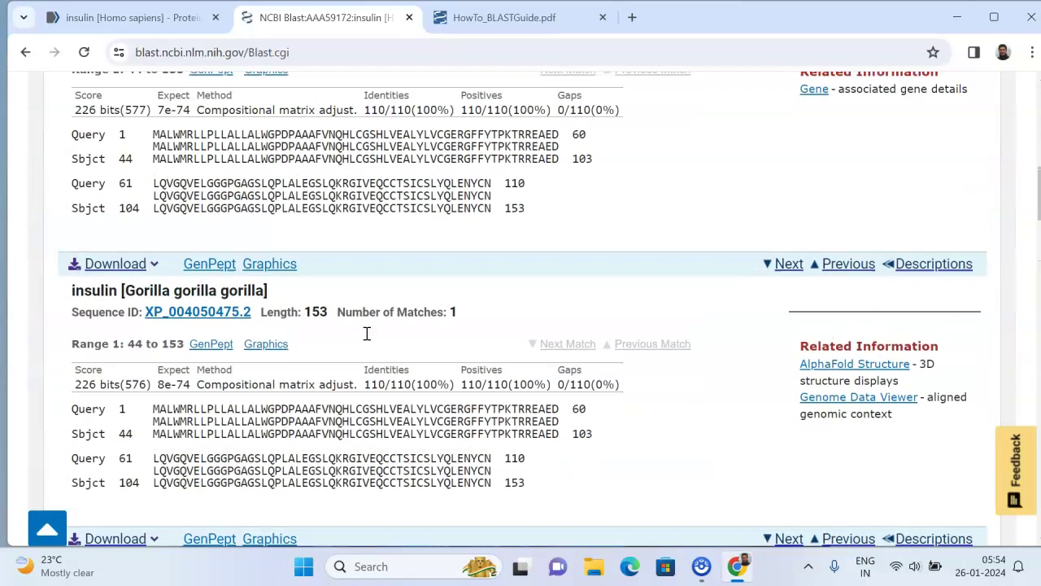
scroll(366, 336, up, 1)
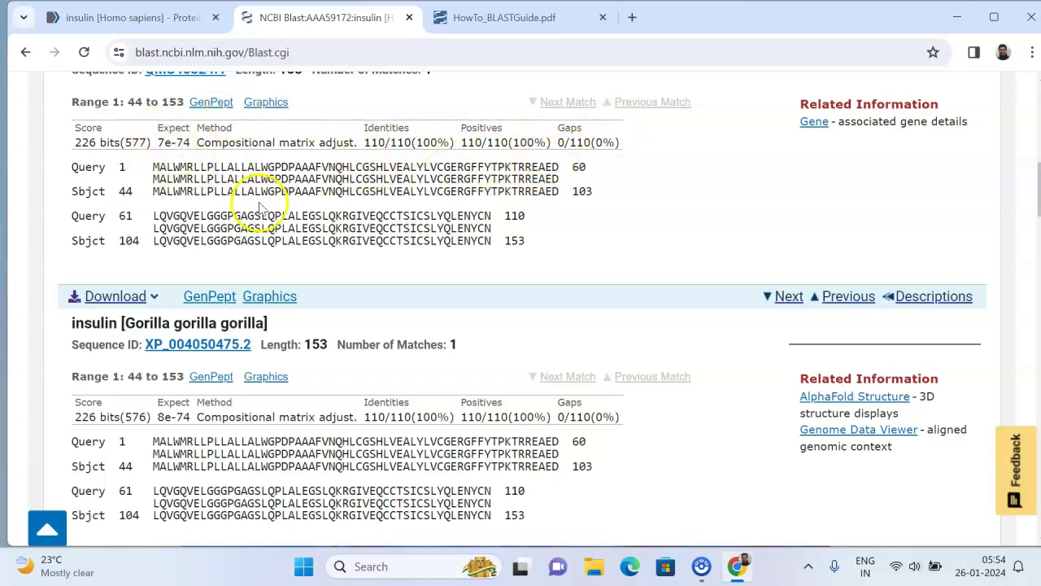
scroll(256, 204, up, 2)
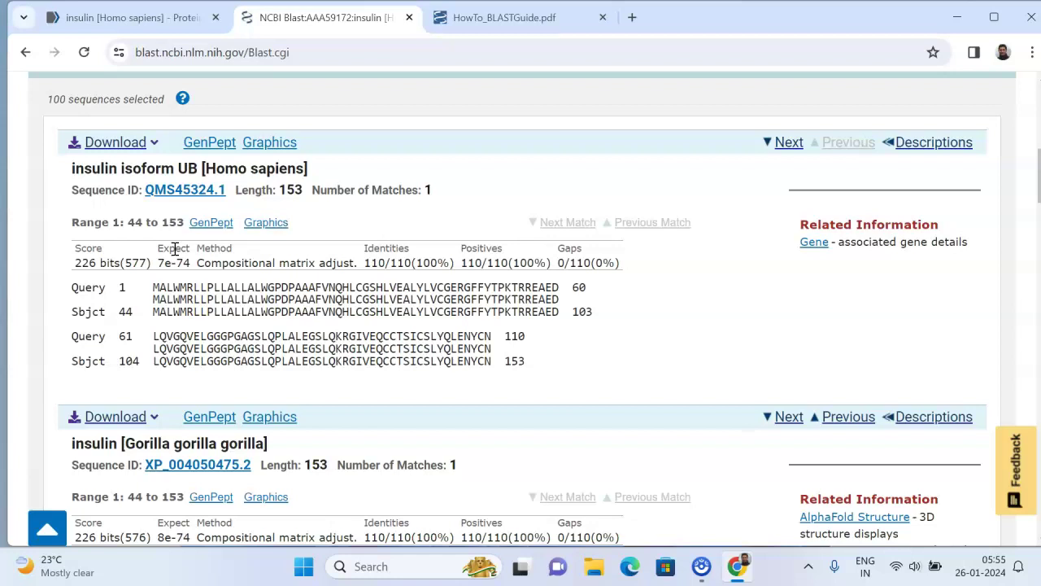
Compare the pairwise alignments of the following hits, including Gorilla gorilla gorilla, Pongo abelii and Pan troglodytes, checking for mismatched residues
scroll(175, 248, down, 3)
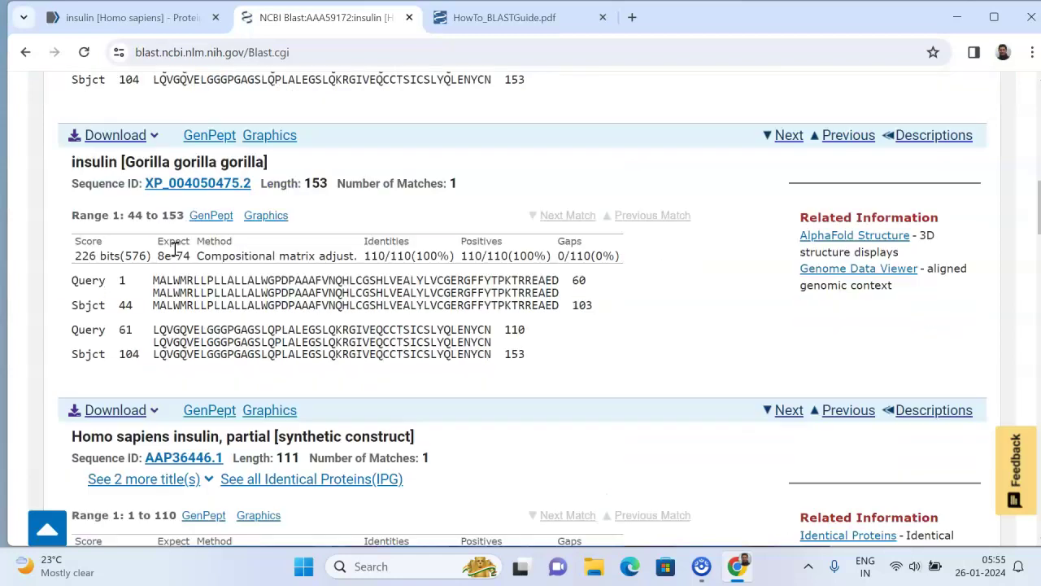
scroll(175, 248, down, 2)
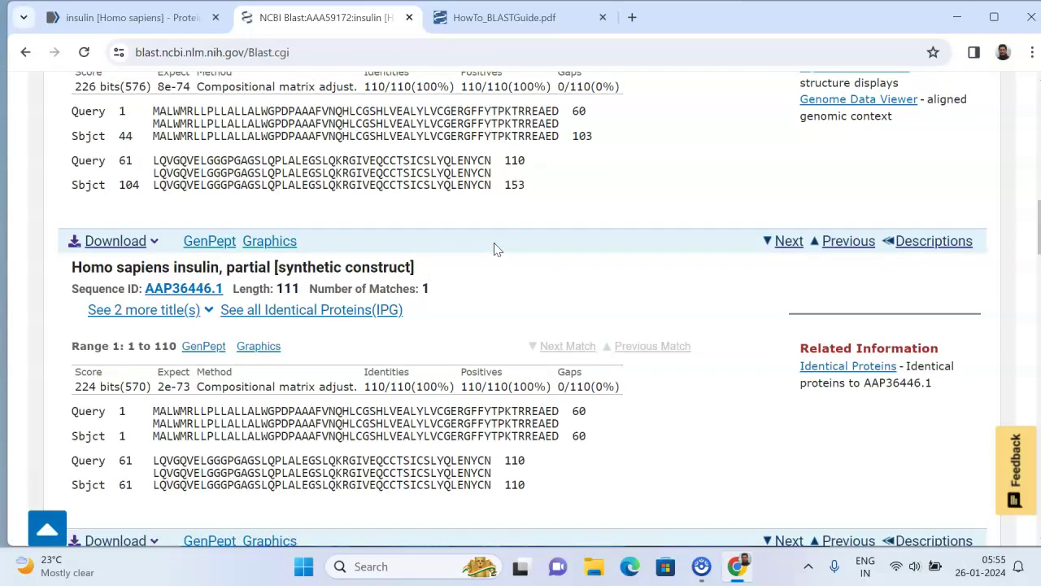
scroll(498, 249, down, 1)
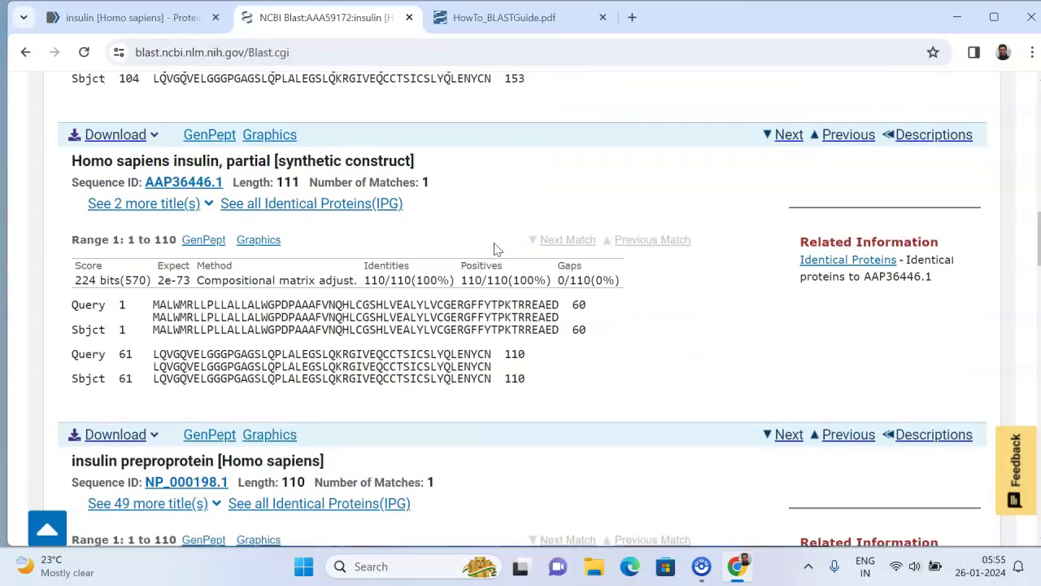
scroll(498, 249, down, 2)
scroll(494, 249, down, 2)
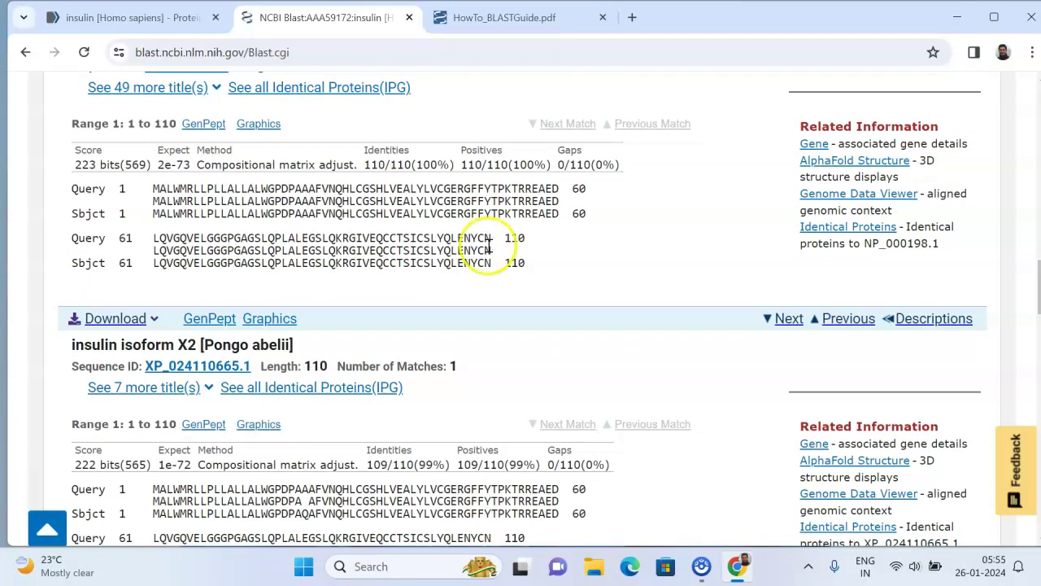
scroll(500, 209, down, 5)
scroll(488, 232, up, 3)
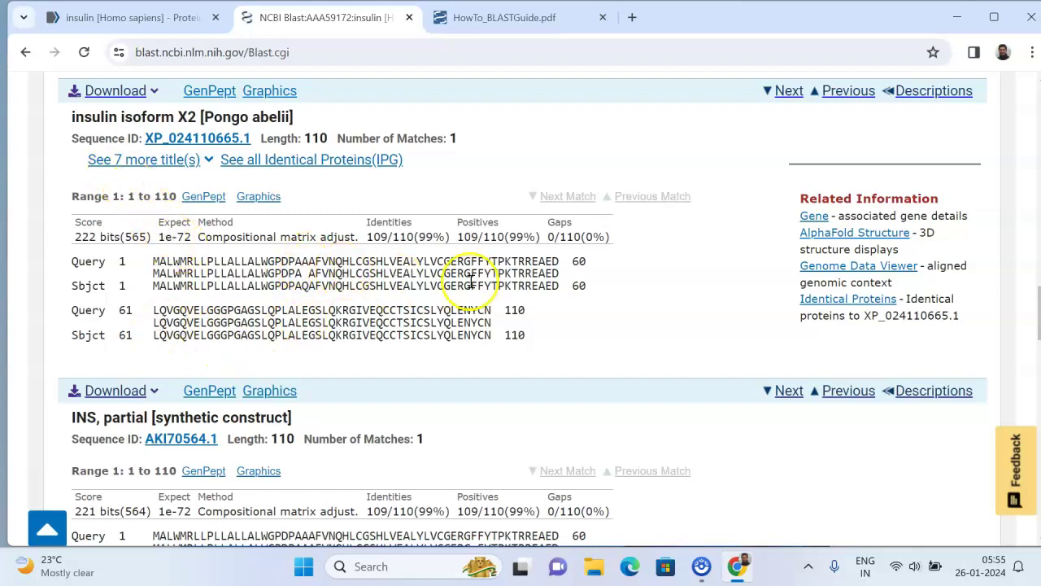
scroll(525, 365, down, 10)
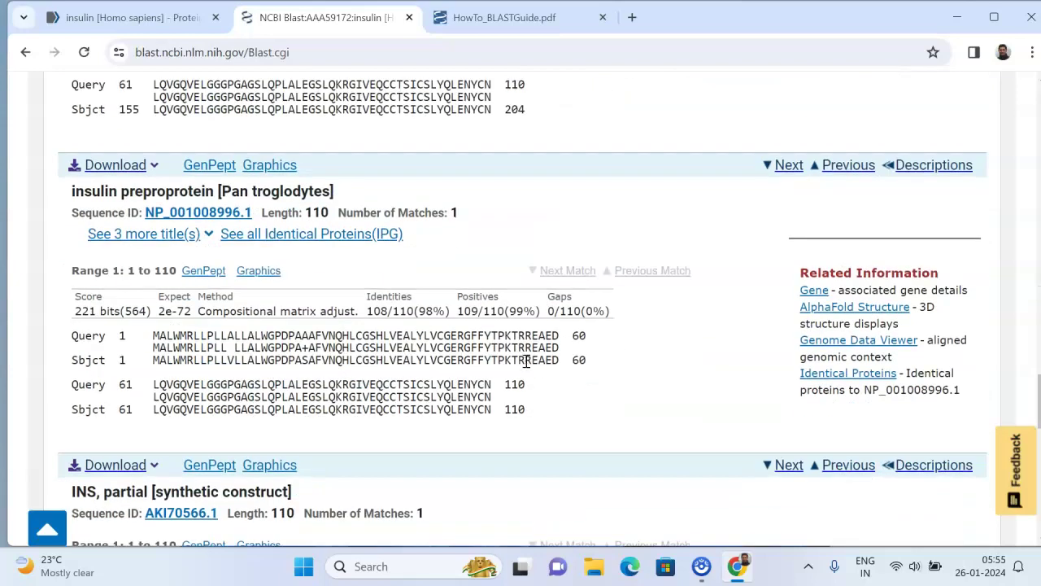
scroll(526, 361, up, 3)
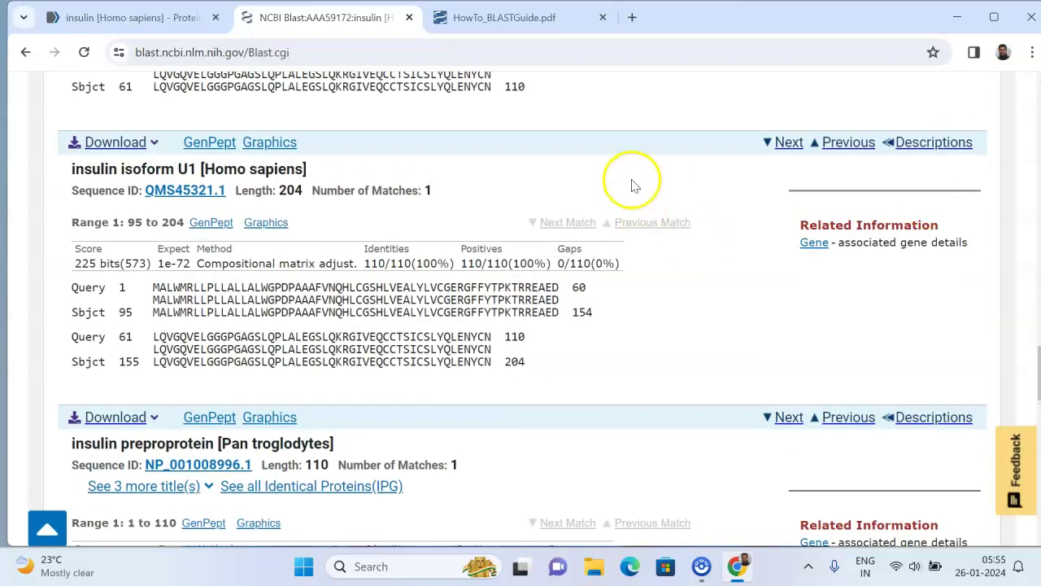
scroll(630, 183, down, 18)
Return to the start of the results report and review the job details and available result views
key(Home)
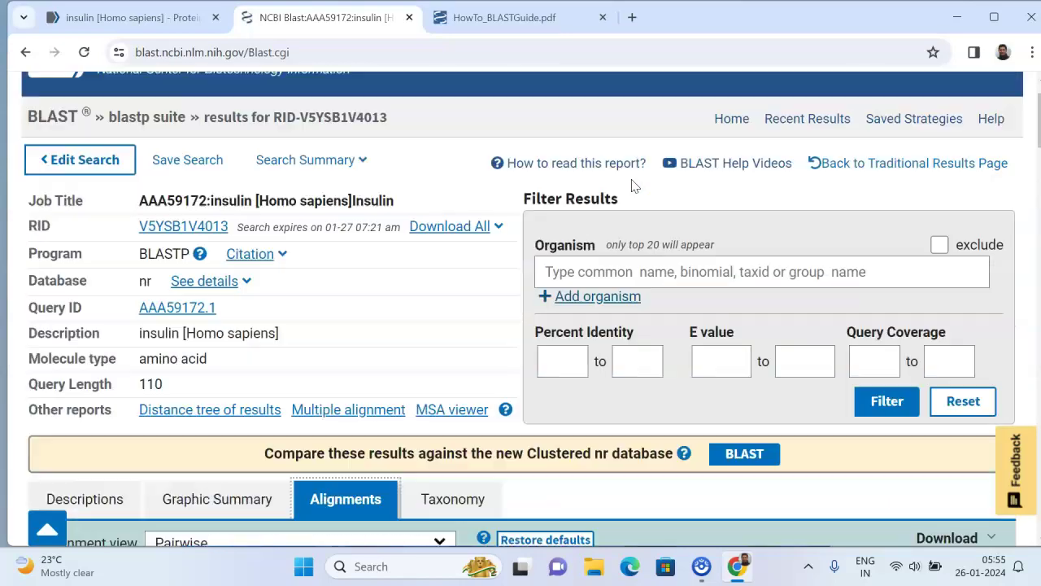
scroll(439, 336, down, 5)
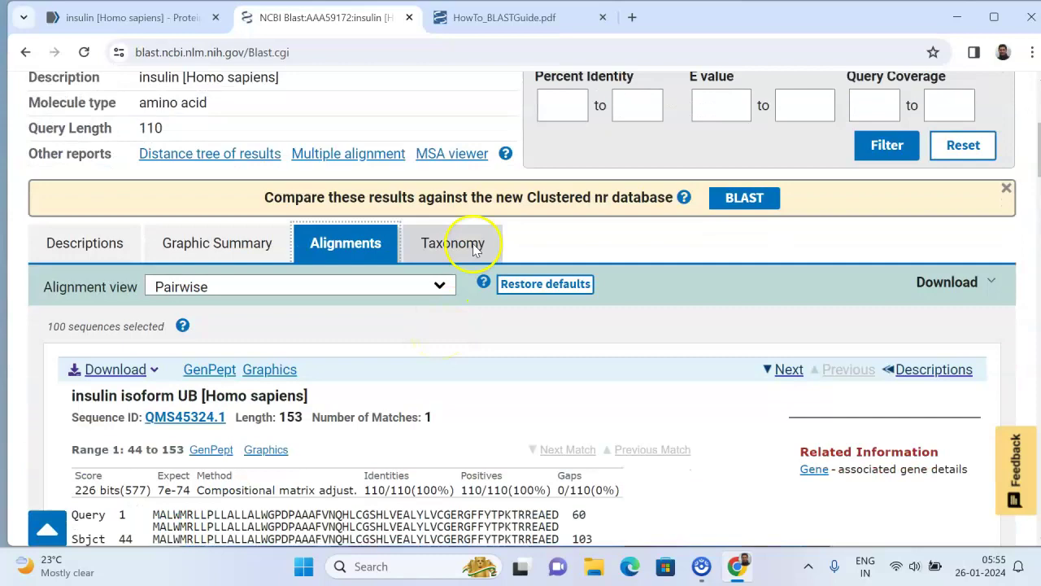
scroll(314, 342, down, 3)
scroll(314, 341, up, 6)
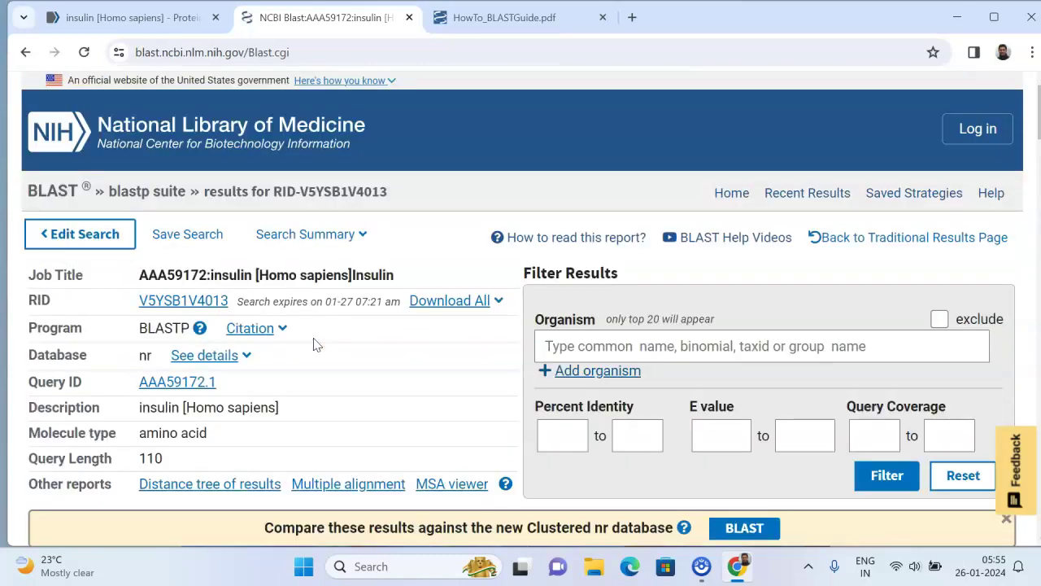
scroll(314, 342, down, 2)
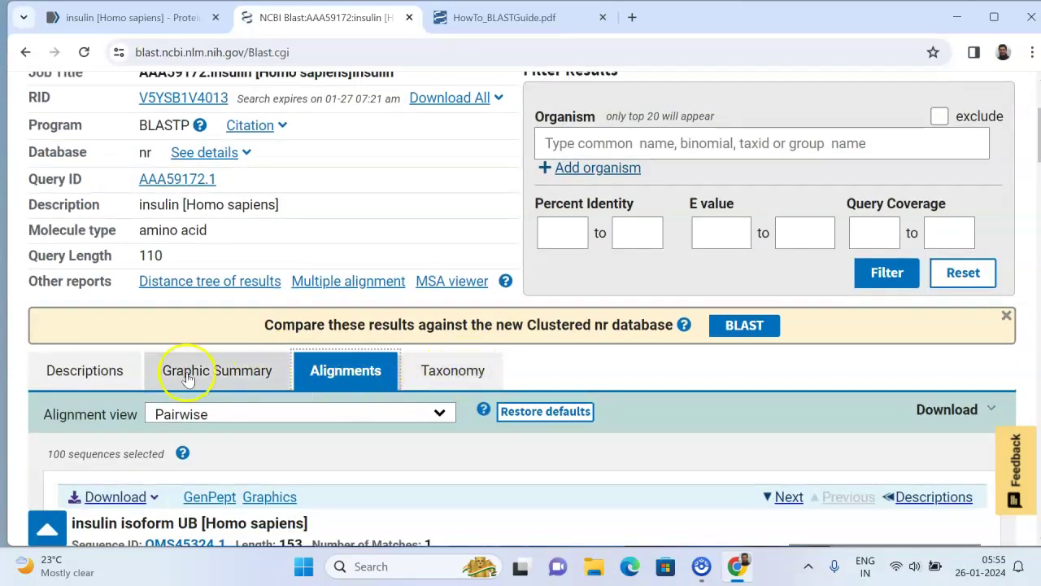
Show the Taxonomy results and examine the lineage report of organisms from Homo sapiens through the other primates
click(440, 372)
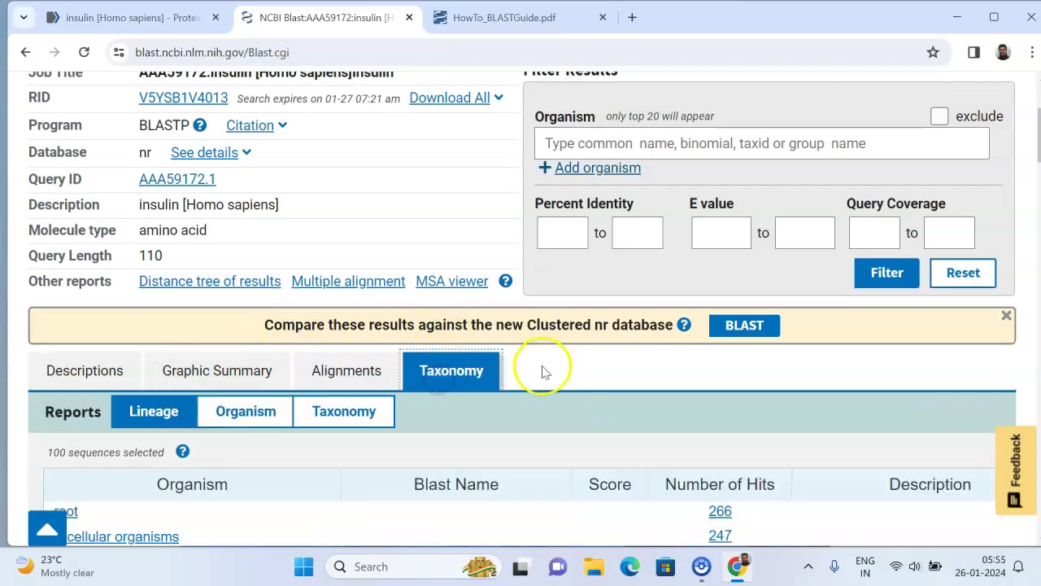
scroll(542, 370, down, 6)
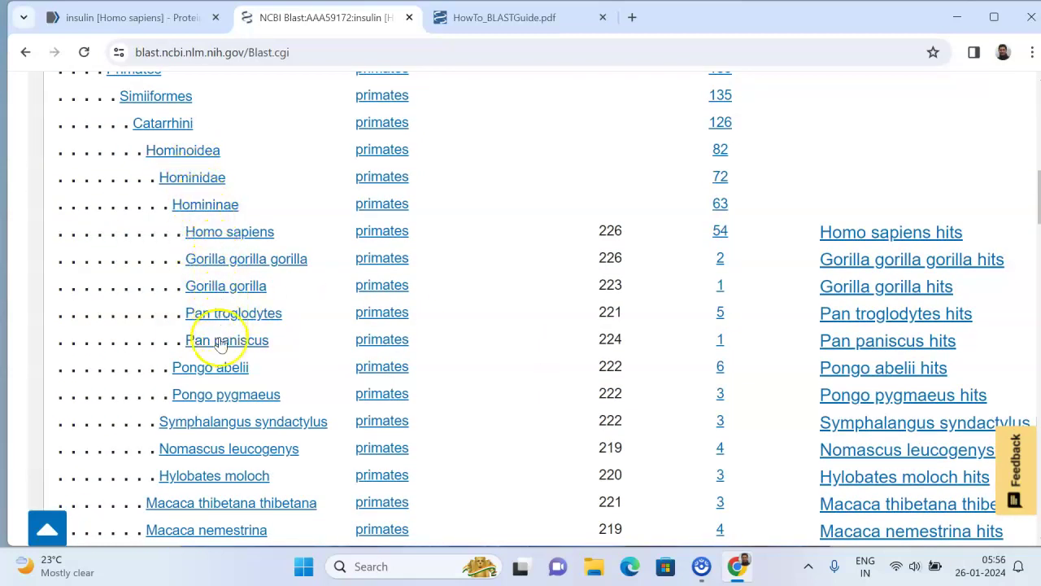
scroll(225, 414, down, 2)
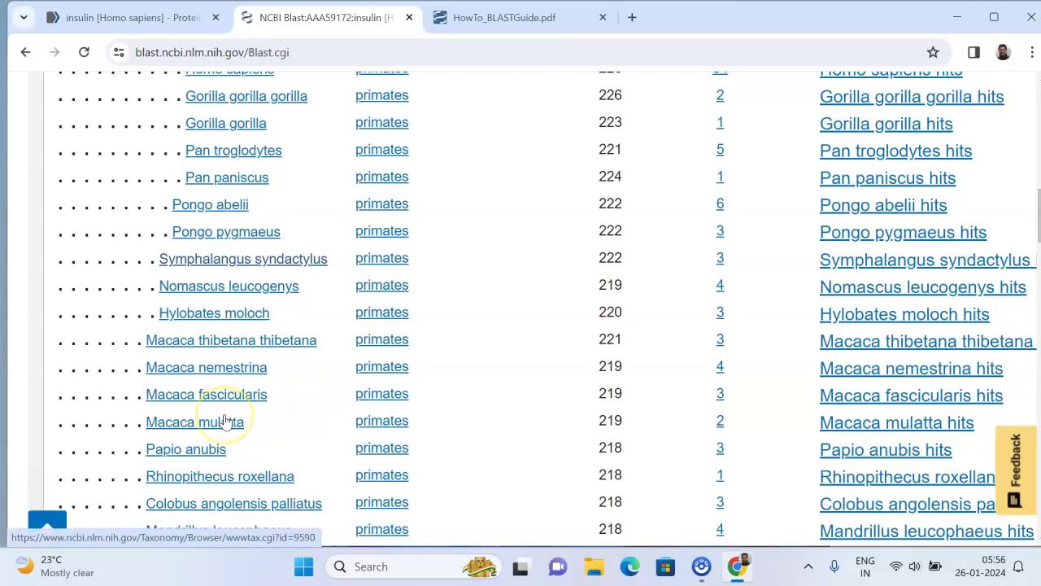
scroll(225, 422, down, 3)
scroll(226, 421, up, 10)
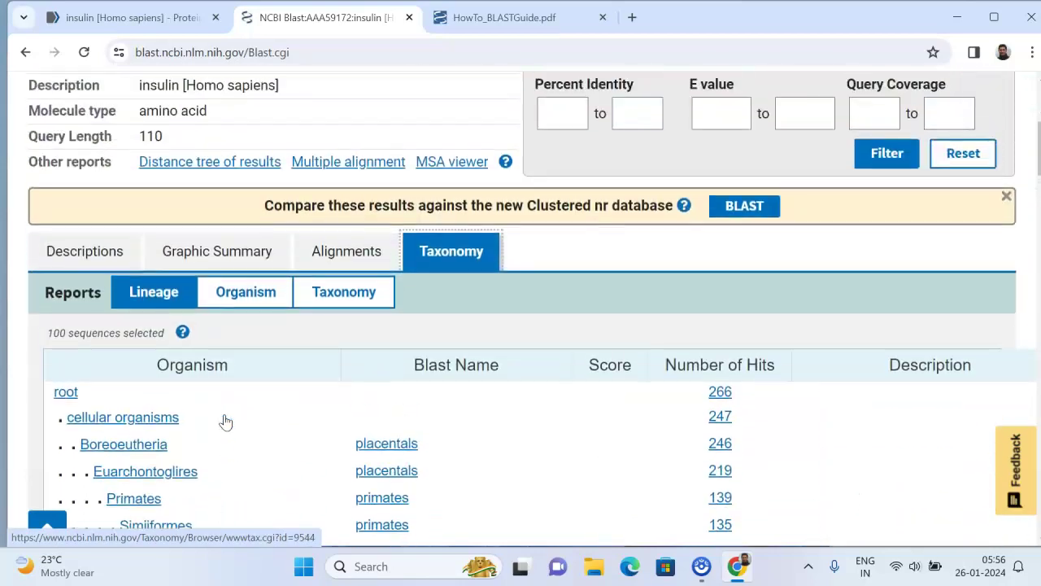
Return to the Descriptions table of significant alignments and deselect all sequences
click(77, 293)
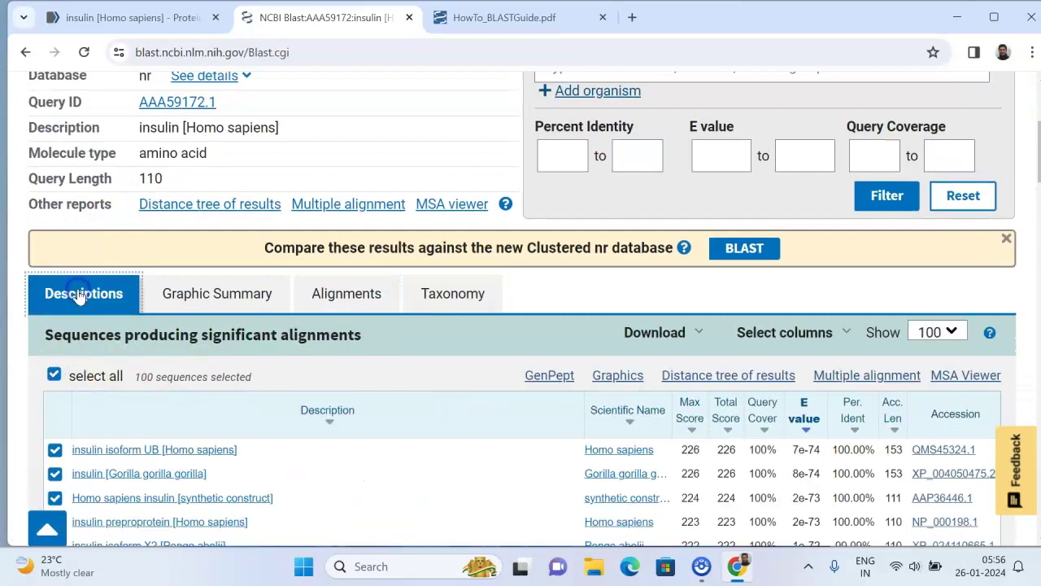
scroll(406, 349, down, 2)
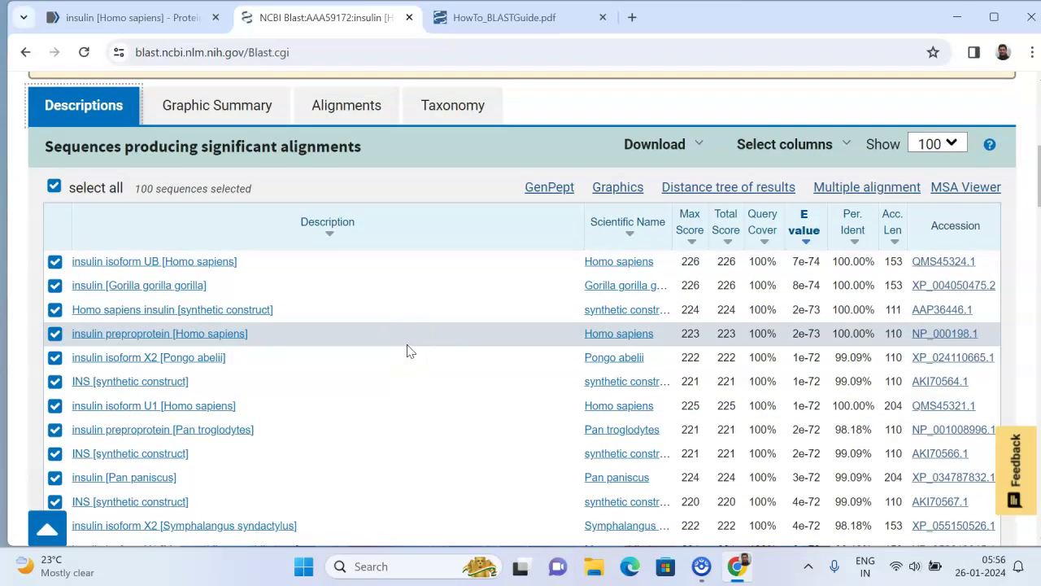
scroll(406, 348, down, 2)
scroll(407, 348, up, 1)
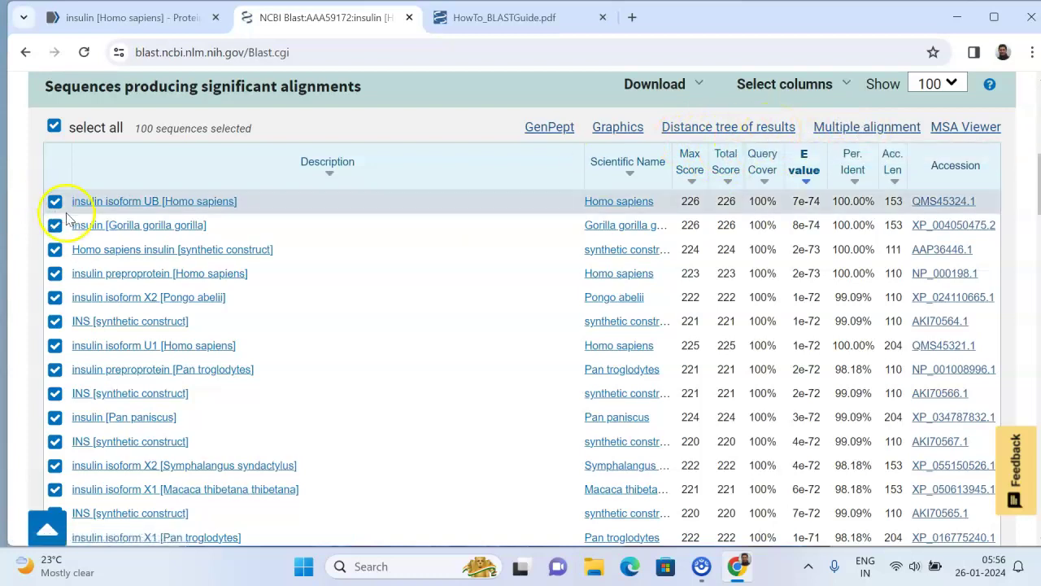
click(53, 128)
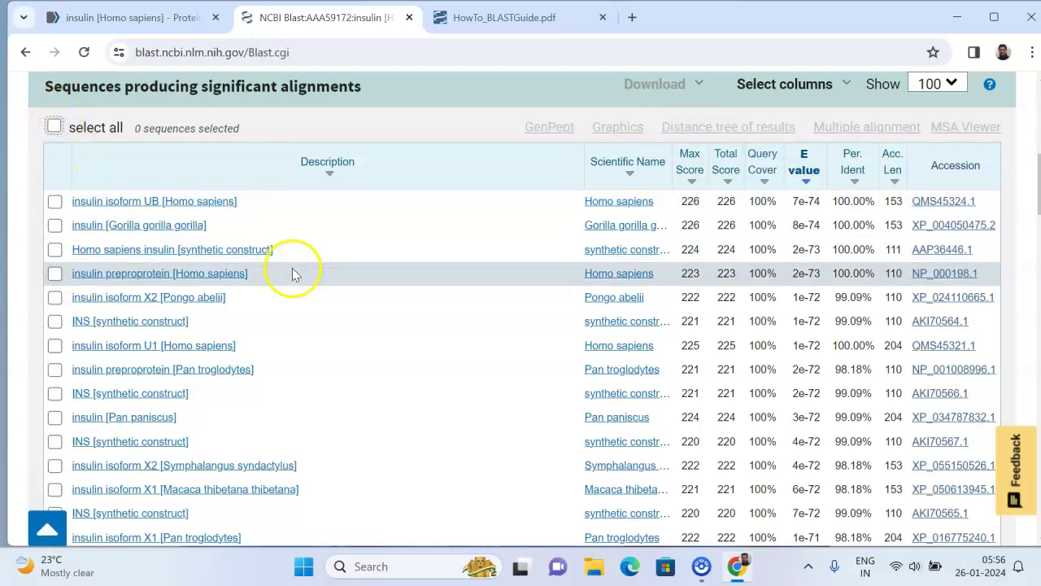
Select insulin isoform UB (Homo sapiens), Gorilla gorilla gorilla, Pongo abelii, Pan troglodytes preproprotein, Macaca thibetana thibetana, Nomascus leucogenys and Hylobates moloch isoform X2
scroll(325, 277, down, 1)
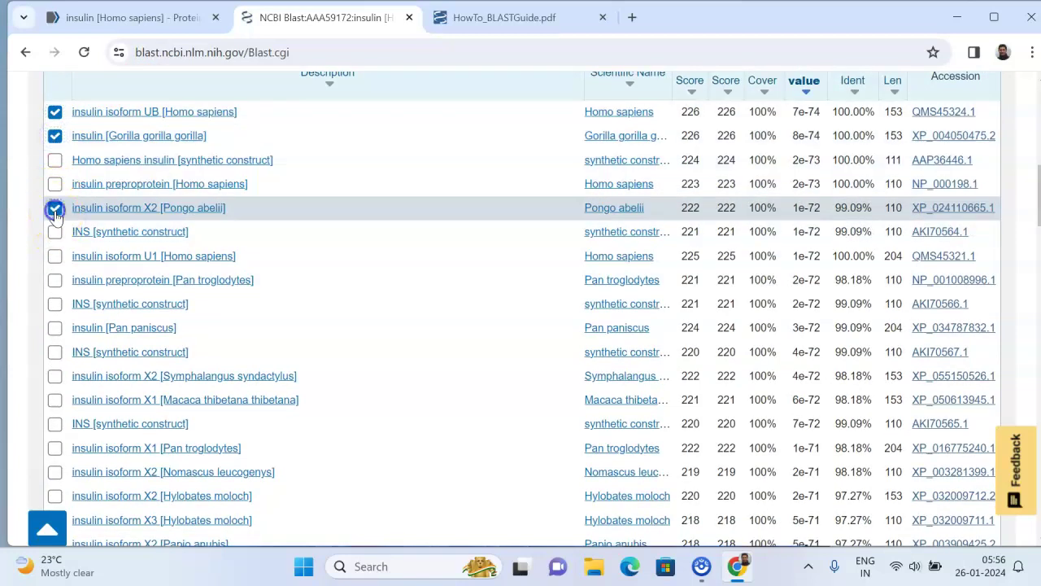
click(55, 281)
scroll(386, 317, down, 4)
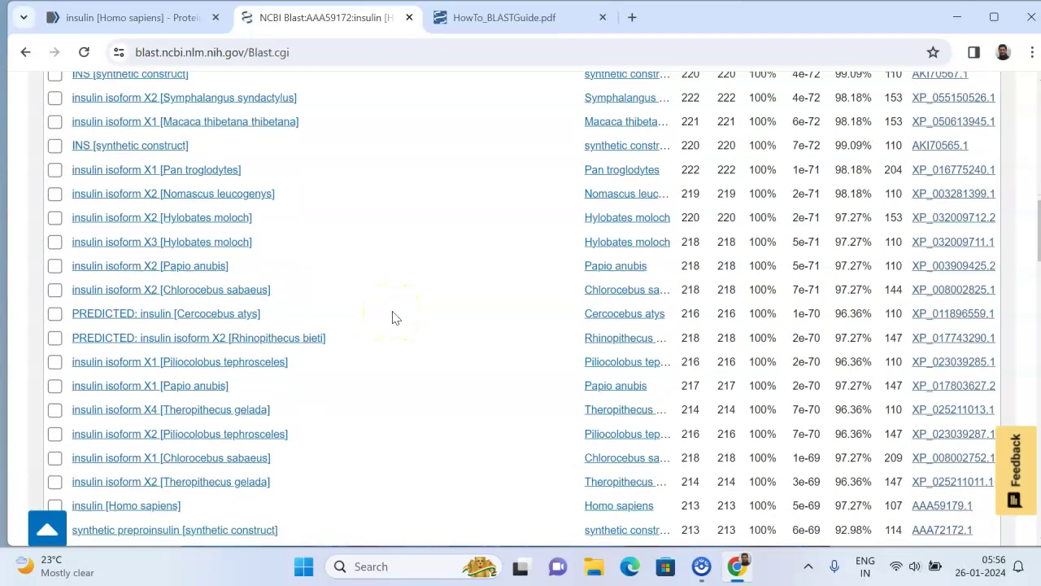
click(54, 121)
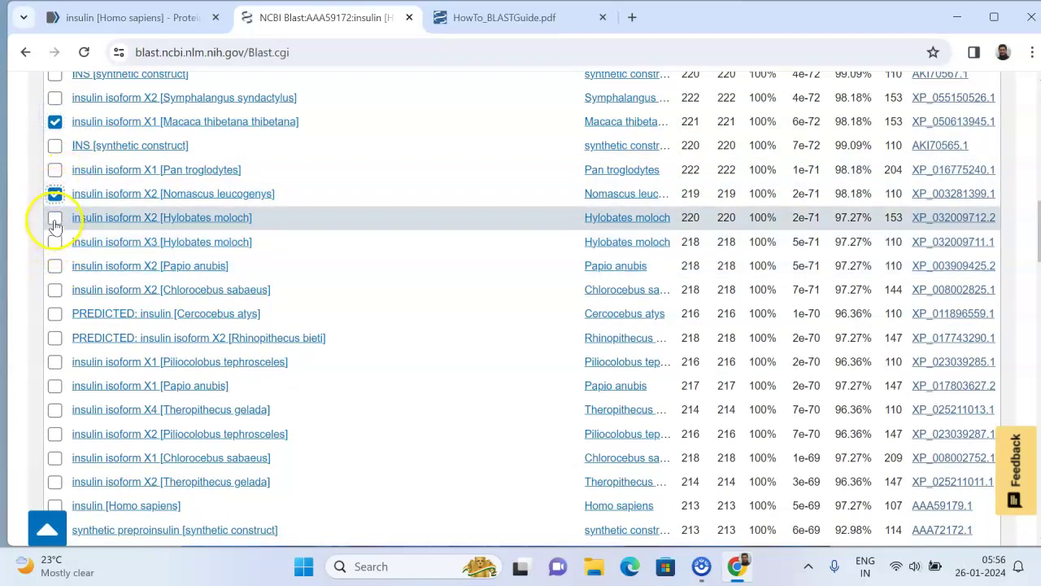
click(55, 218)
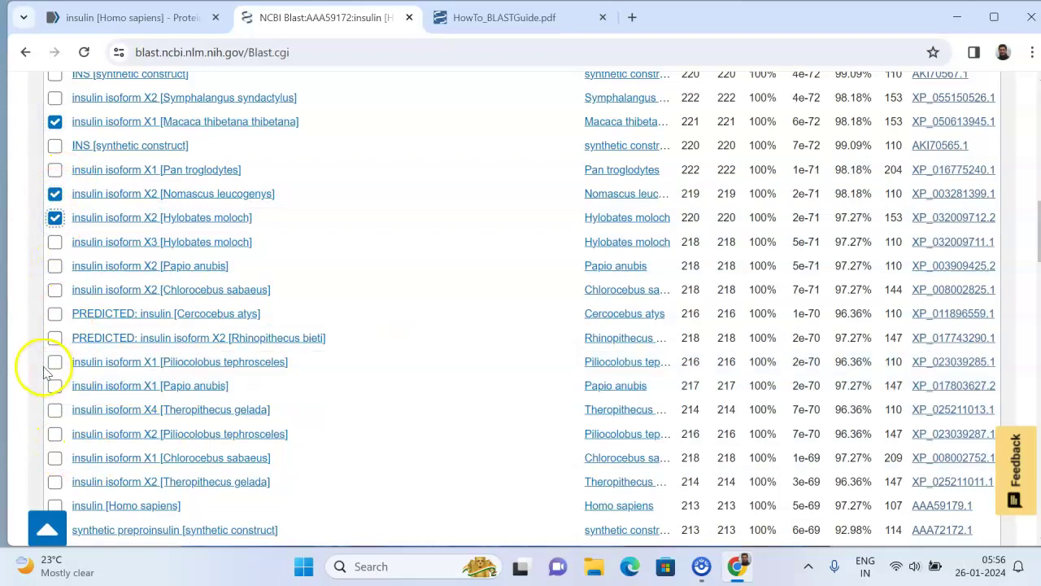
Add insulin isoform X1 [Piliocolobus tephrosceles], insulin [Nycticebus coucang] and preproinsulin 2 [Rattus losea], accession ABB89747.1, to the selected sequences
scroll(481, 423, down, 6)
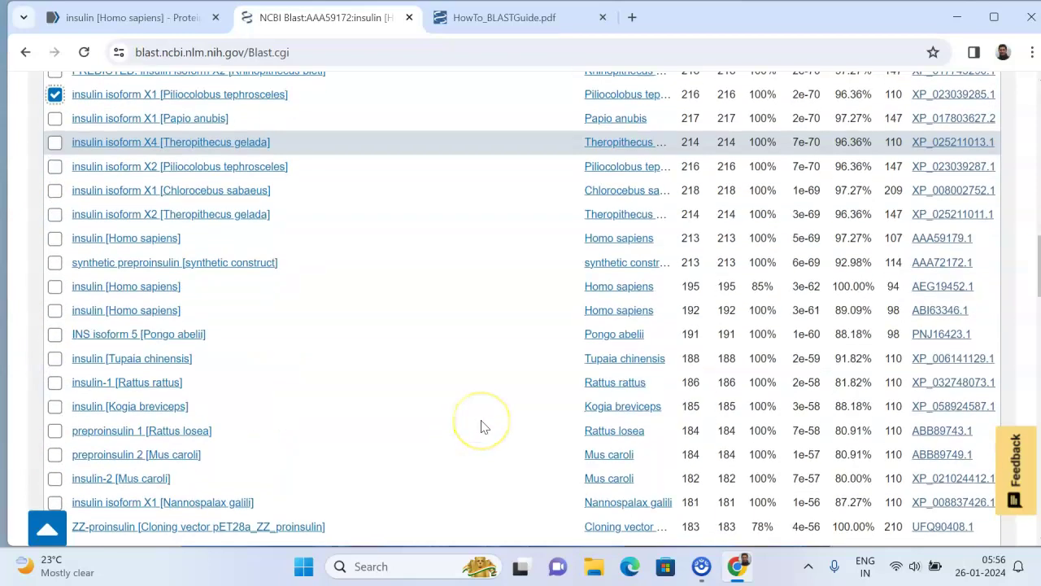
scroll(481, 423, down, 2)
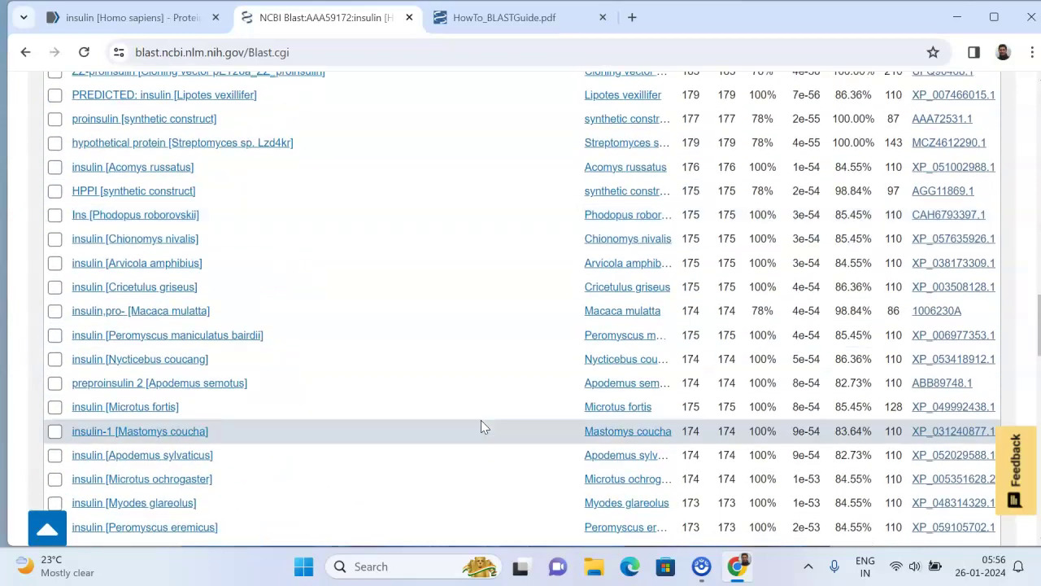
scroll(481, 423, down, 1)
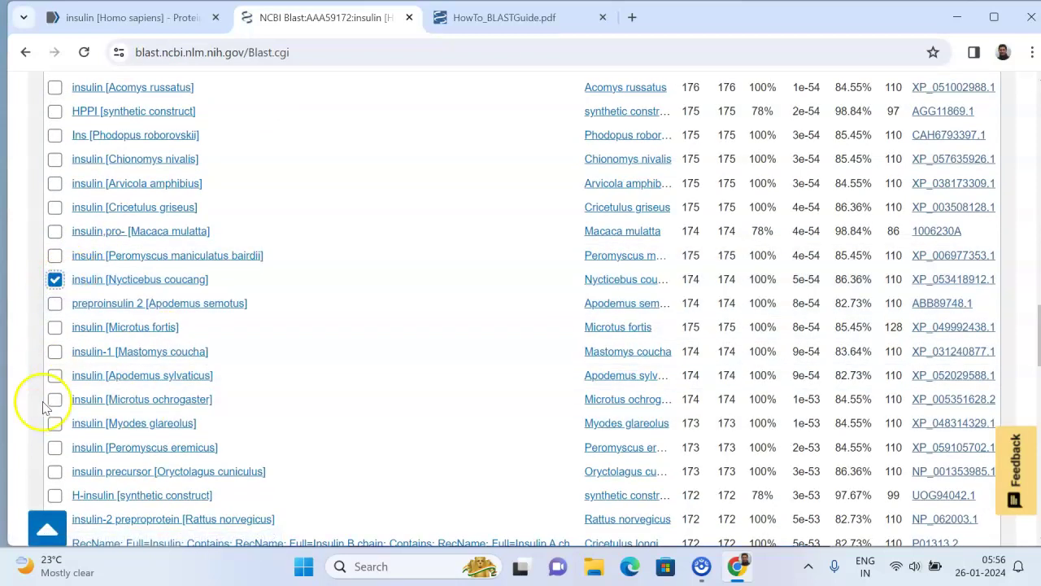
scroll(389, 397, down, 4)
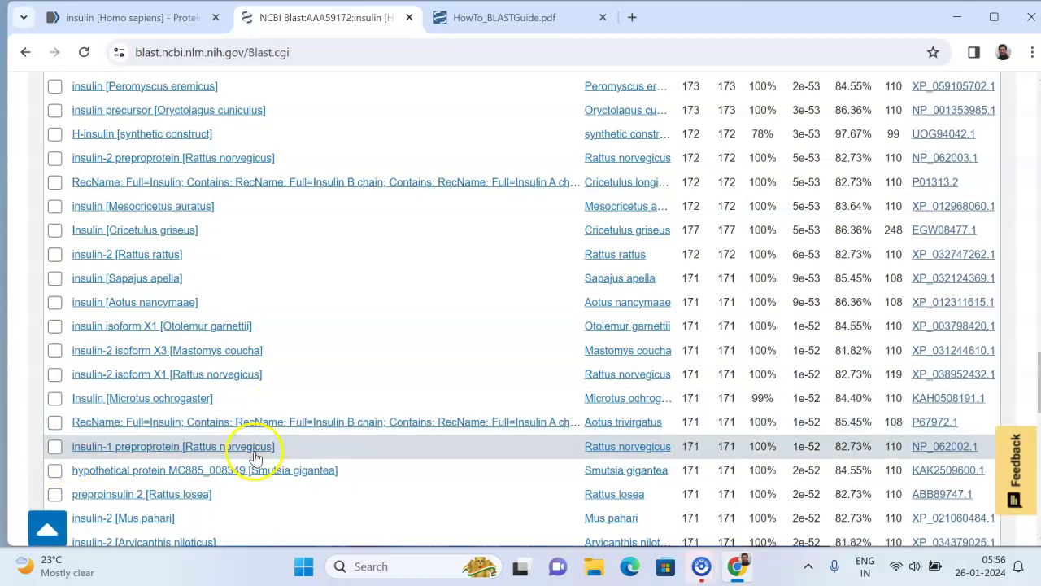
scroll(251, 448, down, 1)
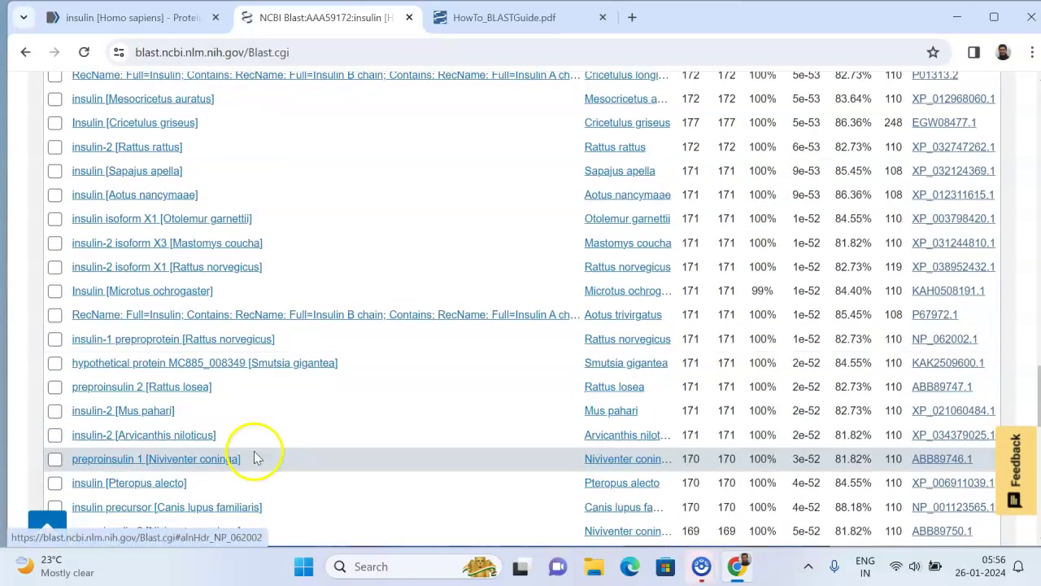
click(55, 387)
Run a COBALT multiple alignment of the ten selected insulin sequences
scroll(484, 336, up, 15)
scroll(486, 336, down, 5)
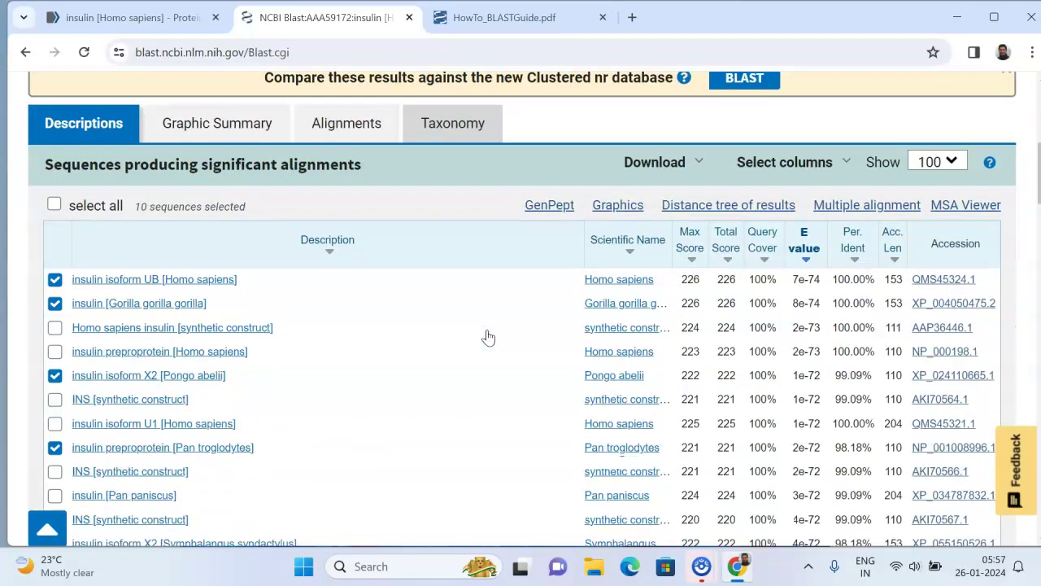
scroll(487, 330, down, 1)
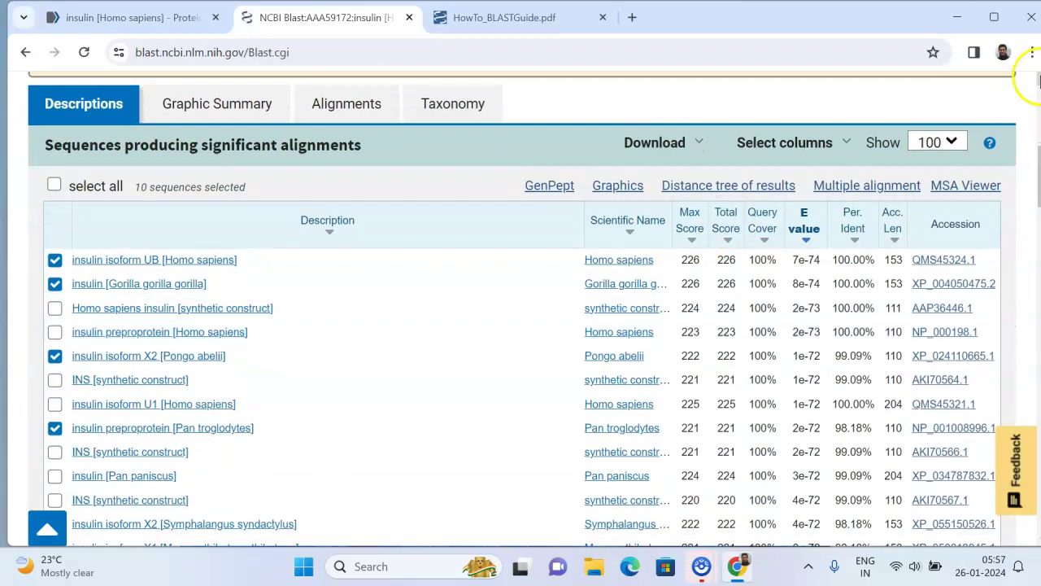
click(852, 187)
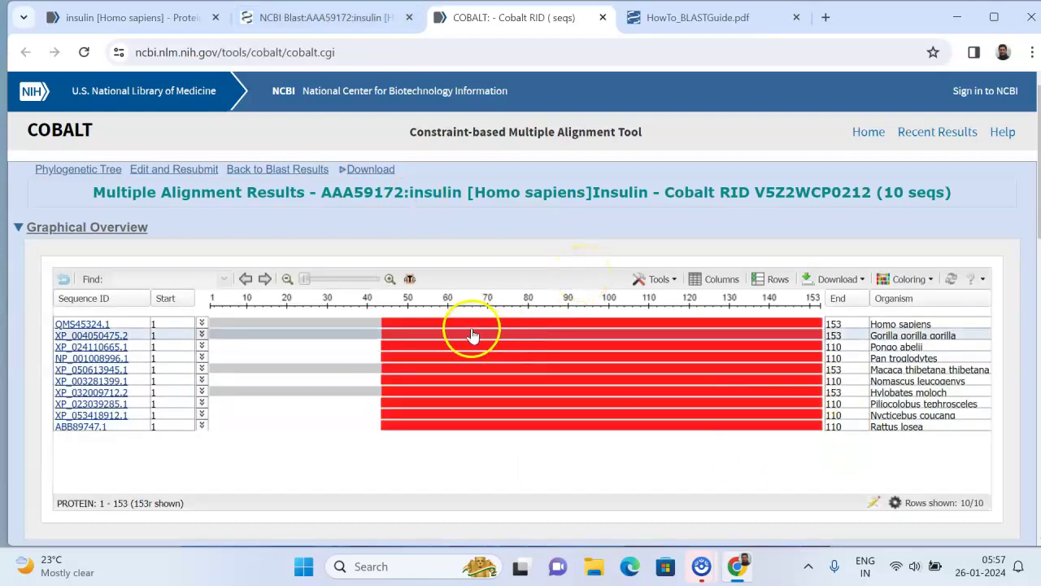
Zoom the alignment's graphical overview in to maximum so the individual residues of each sequence can be read
click(611, 345)
click(620, 391)
click(312, 284)
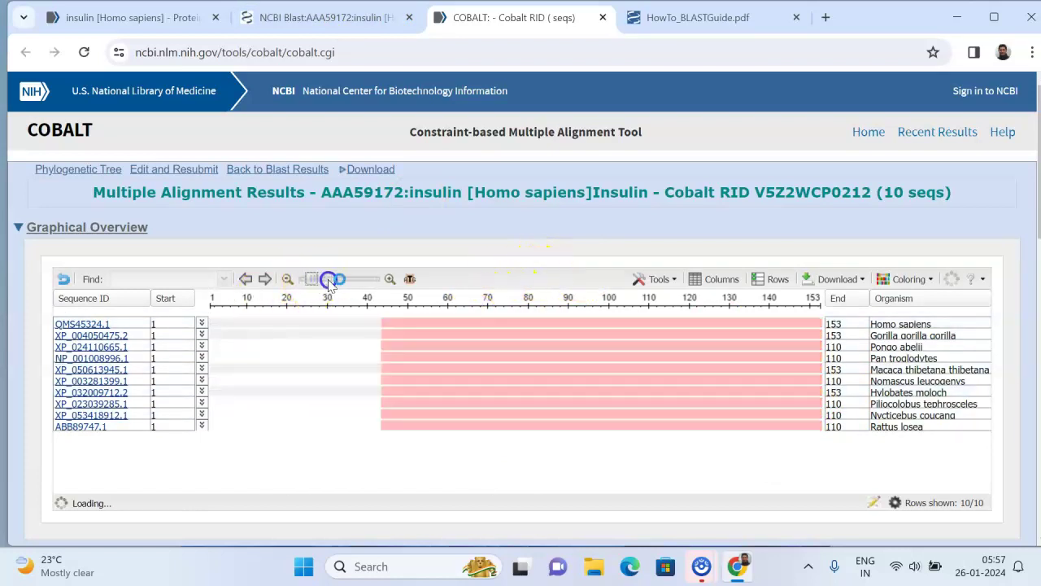
drag(310, 284, 383, 293)
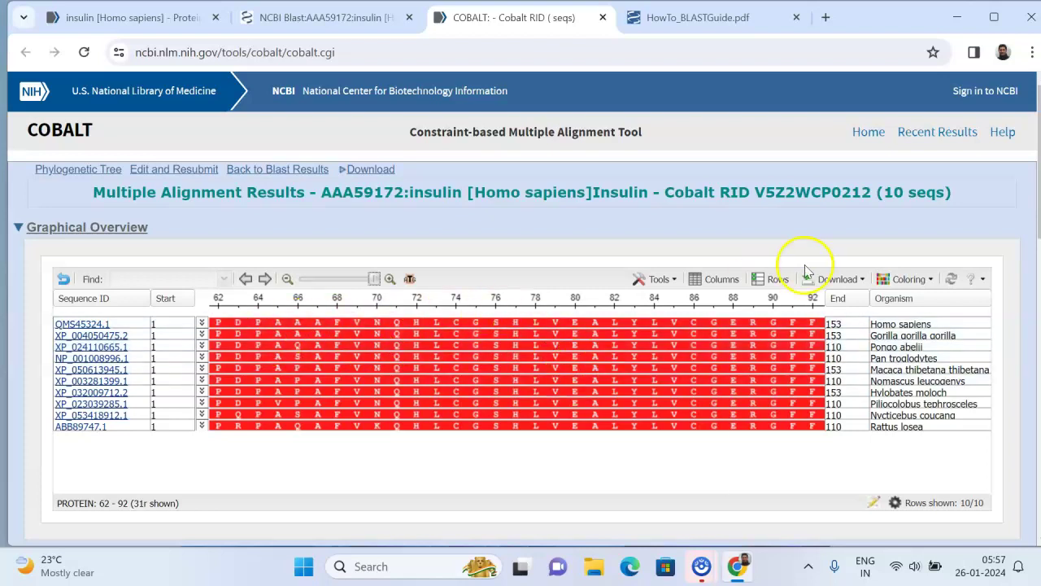
Check the alignment viewer's available tools and set the alignment coloring to Show Differences
click(674, 280)
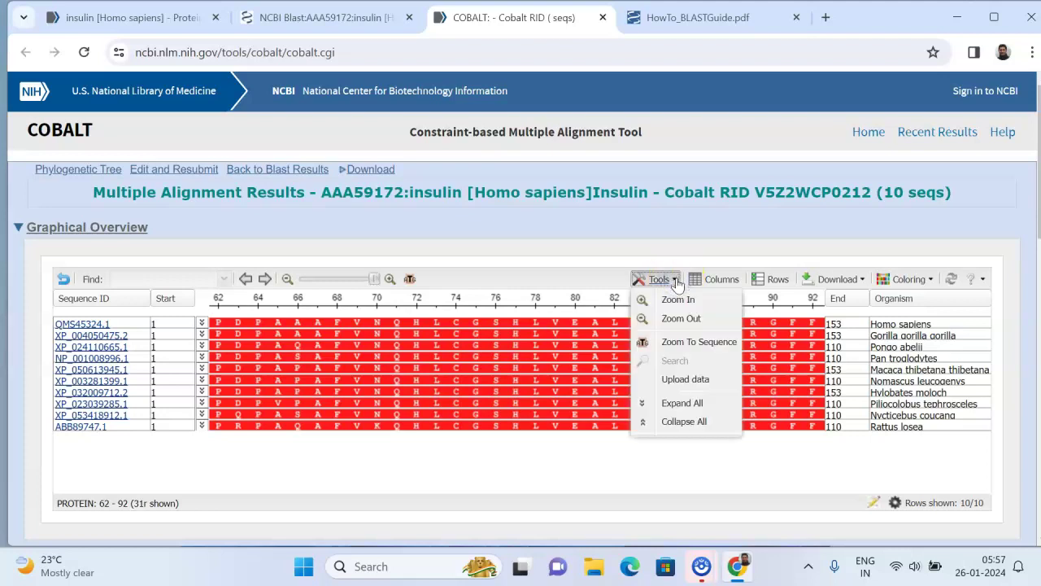
click(471, 367)
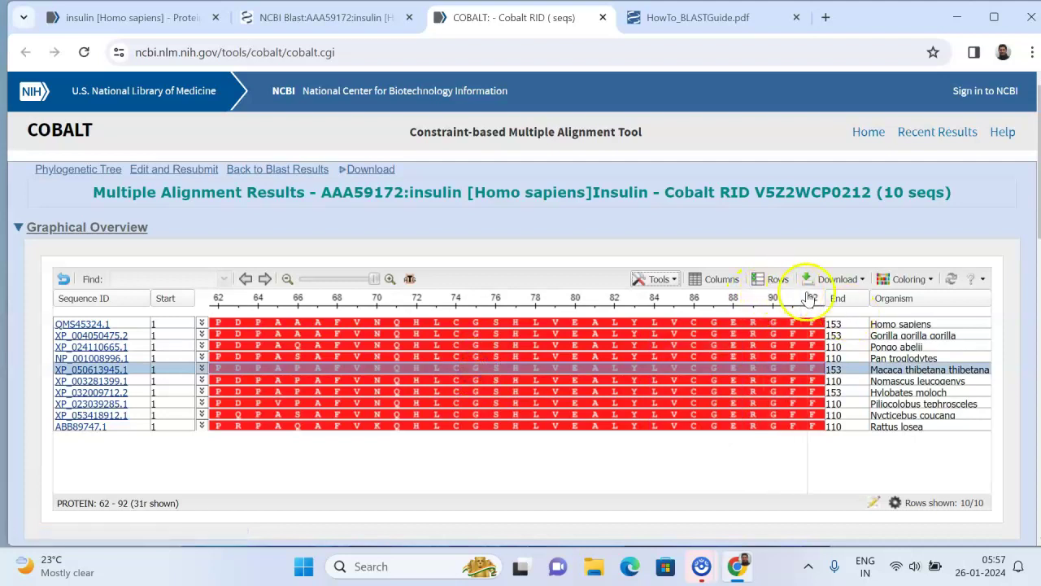
click(933, 280)
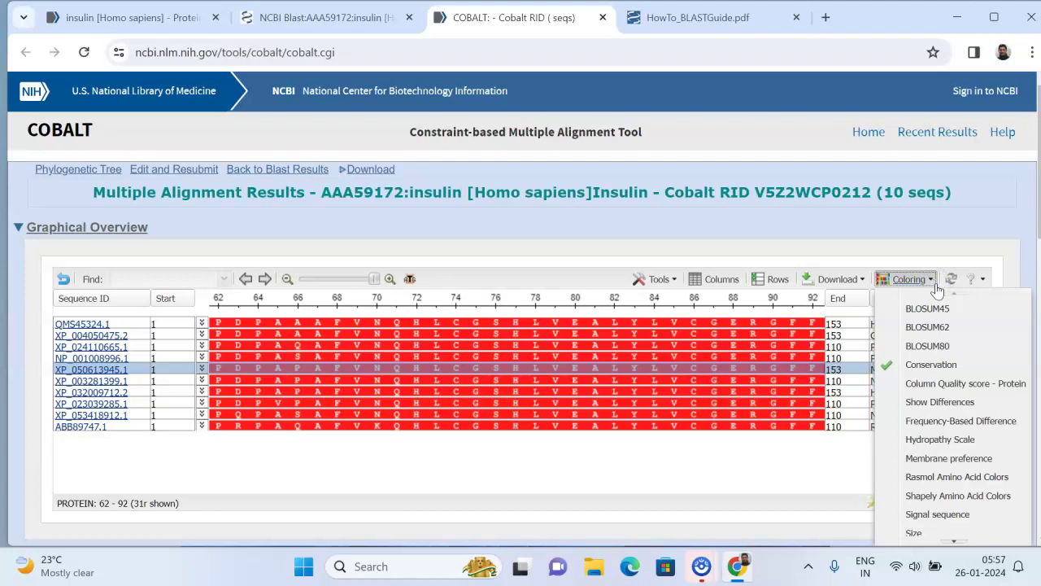
click(933, 402)
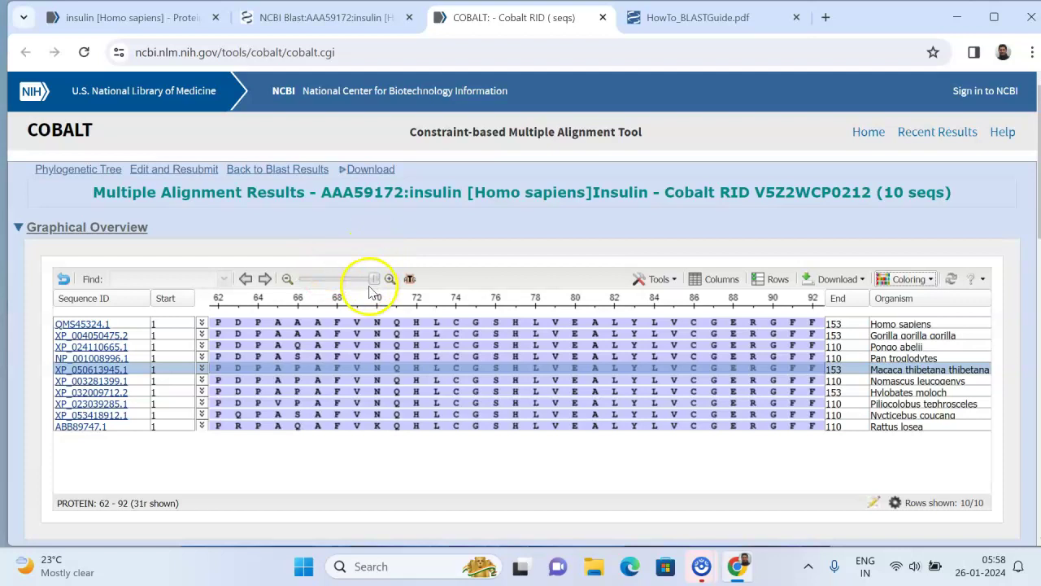
Vary the zoom of the difference-colored alignment and compare the residues of the ten sequences around positions 50 to 104
drag(375, 285, 353, 286)
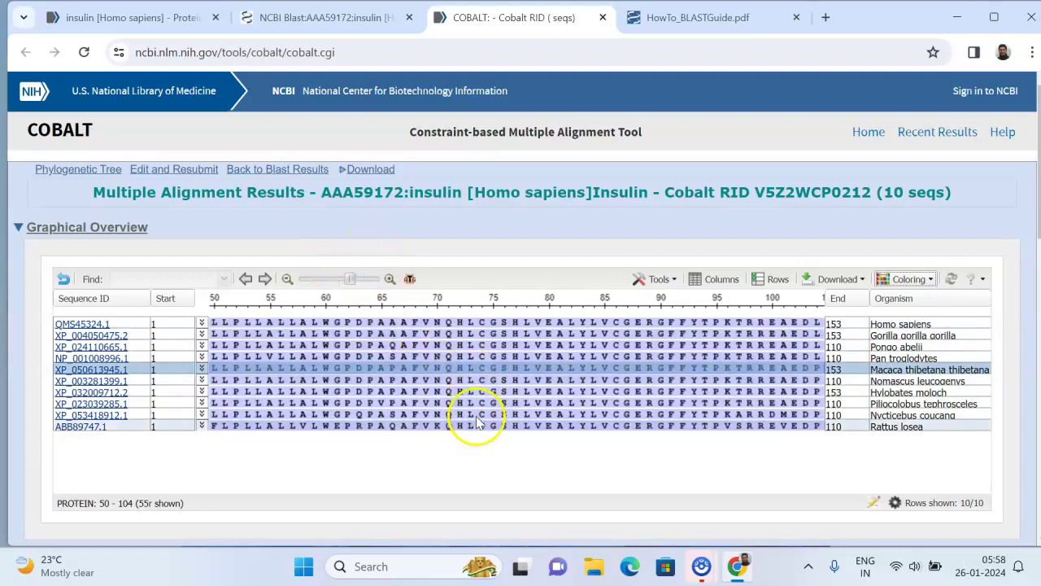
drag(350, 279, 315, 282)
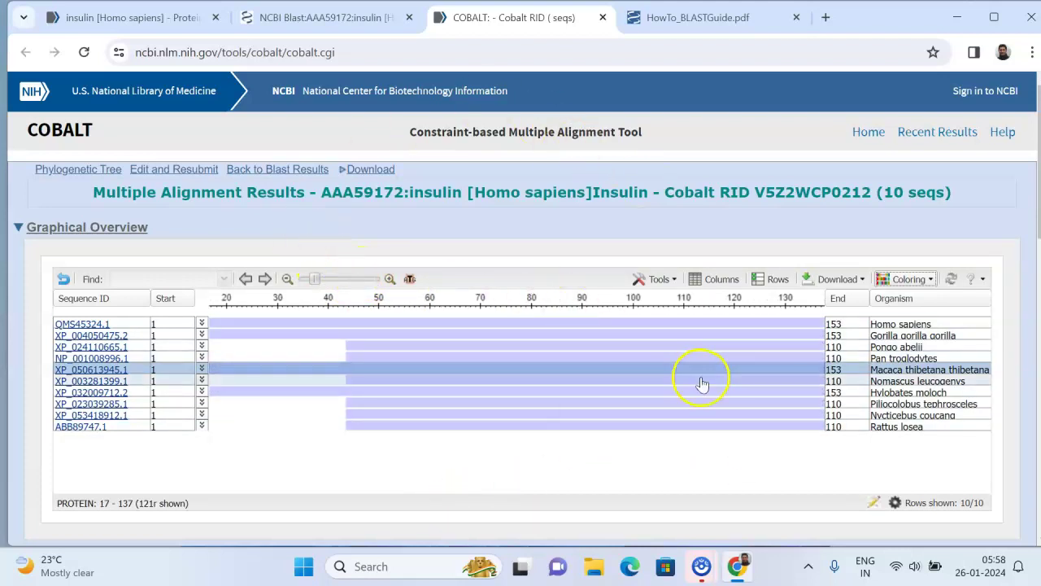
scroll(697, 381, down, 2)
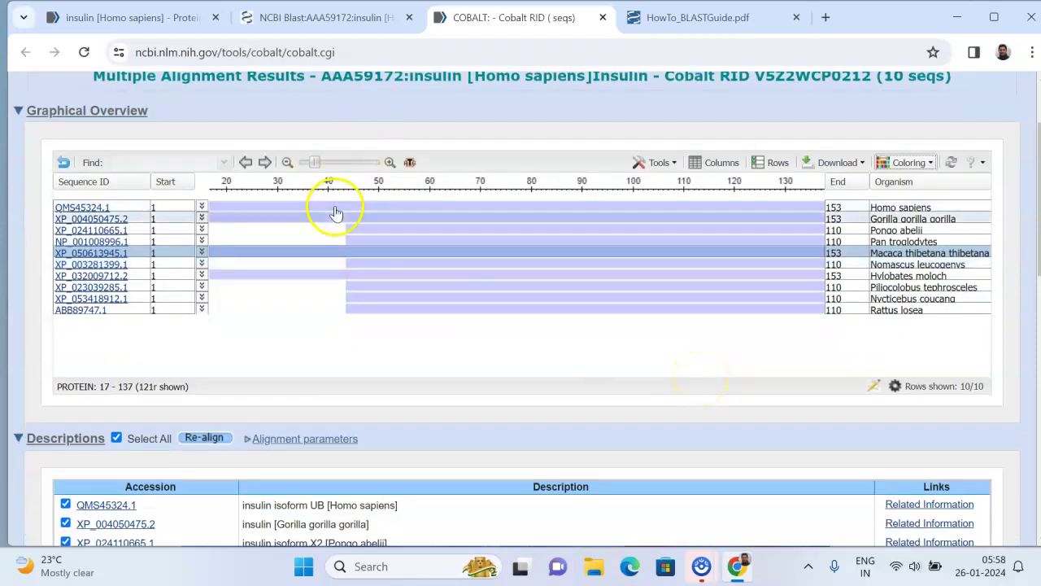
drag(315, 161, 349, 166)
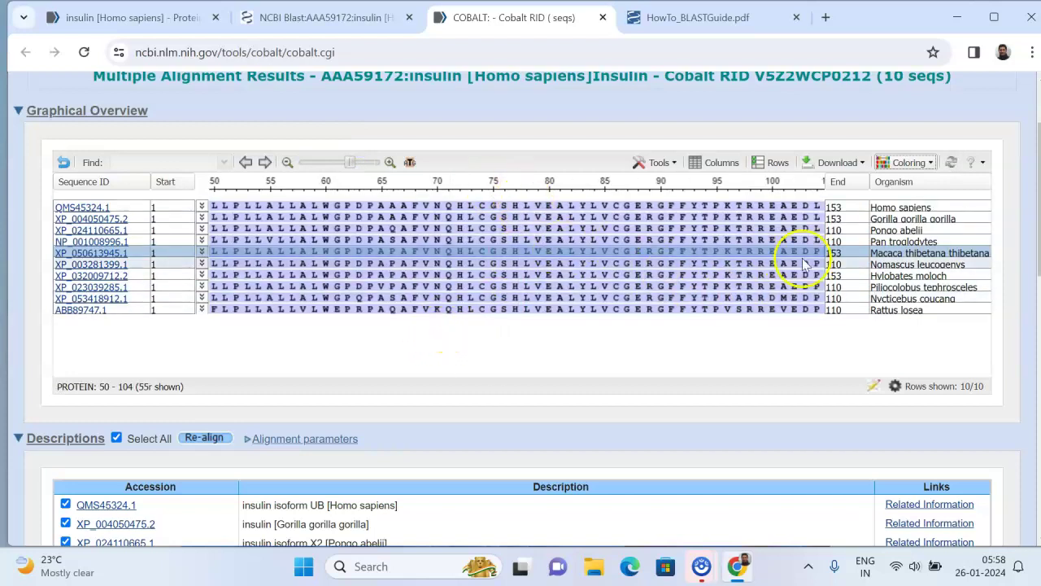
Review the other coloring methods offered for the alignment and return to the BLAST results
click(935, 164)
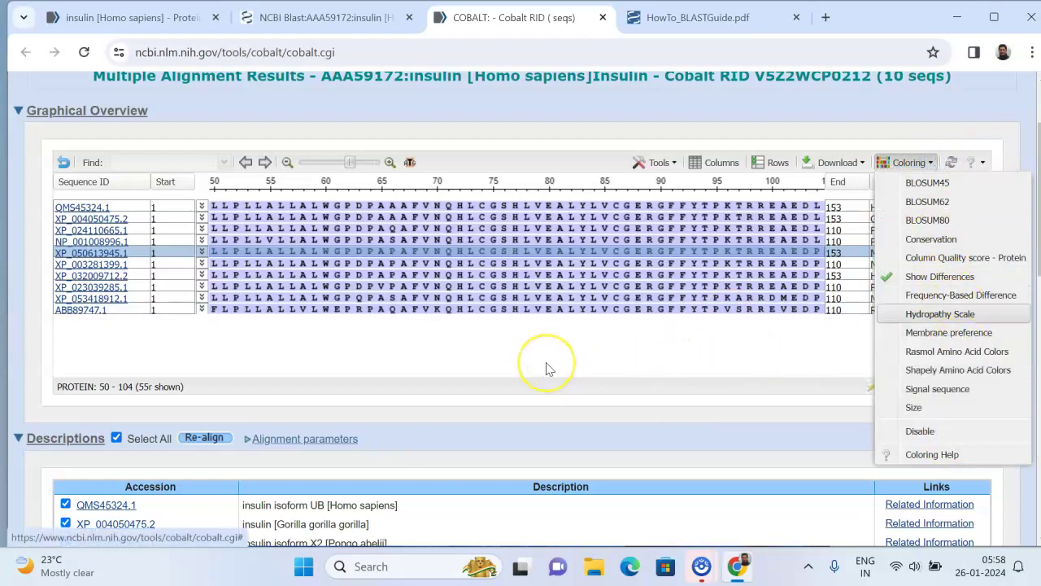
scroll(546, 368, up, 2)
click(134, 154)
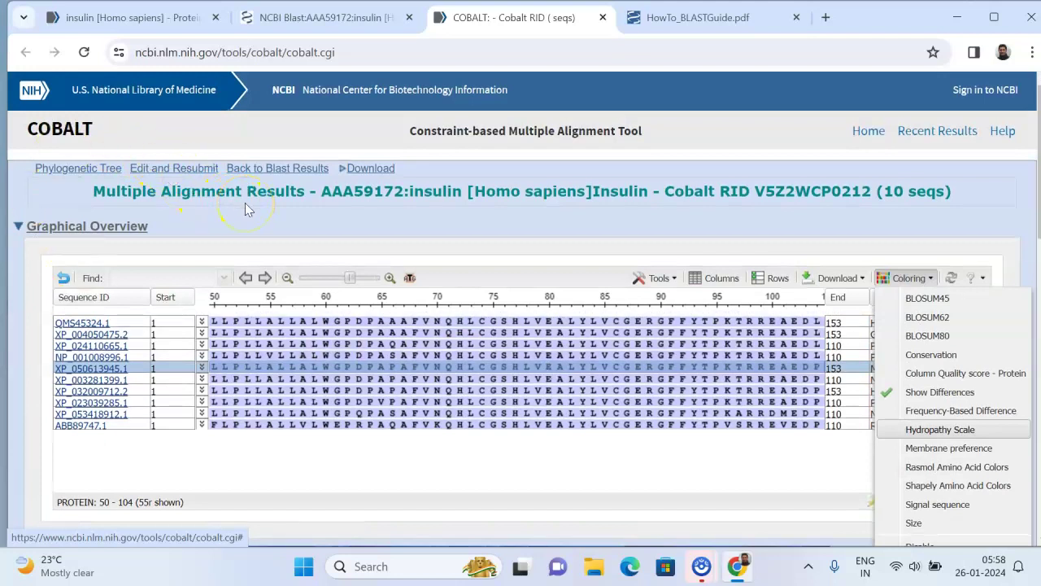
scroll(248, 210, down, 2)
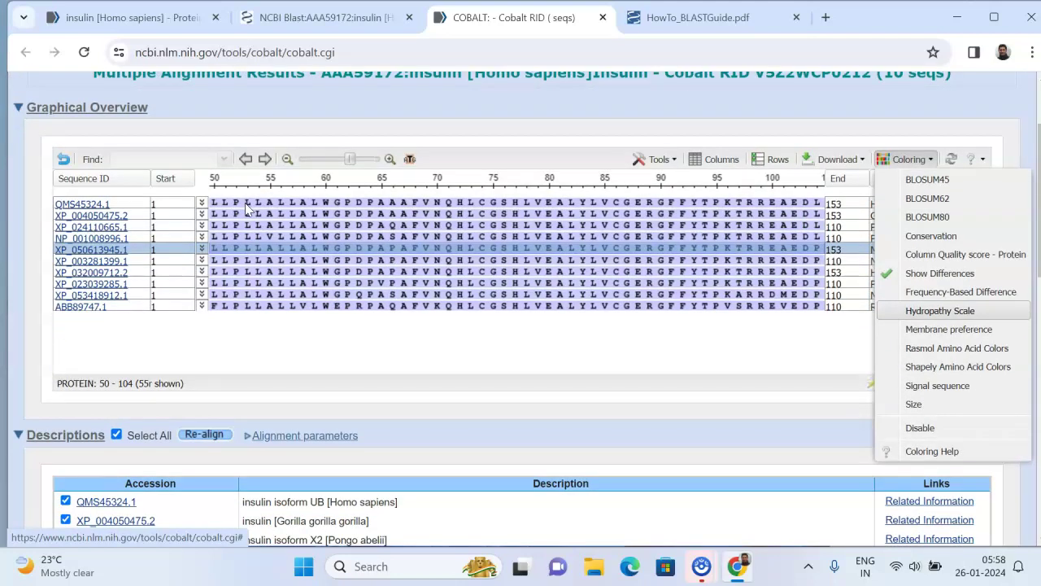
click(420, 363)
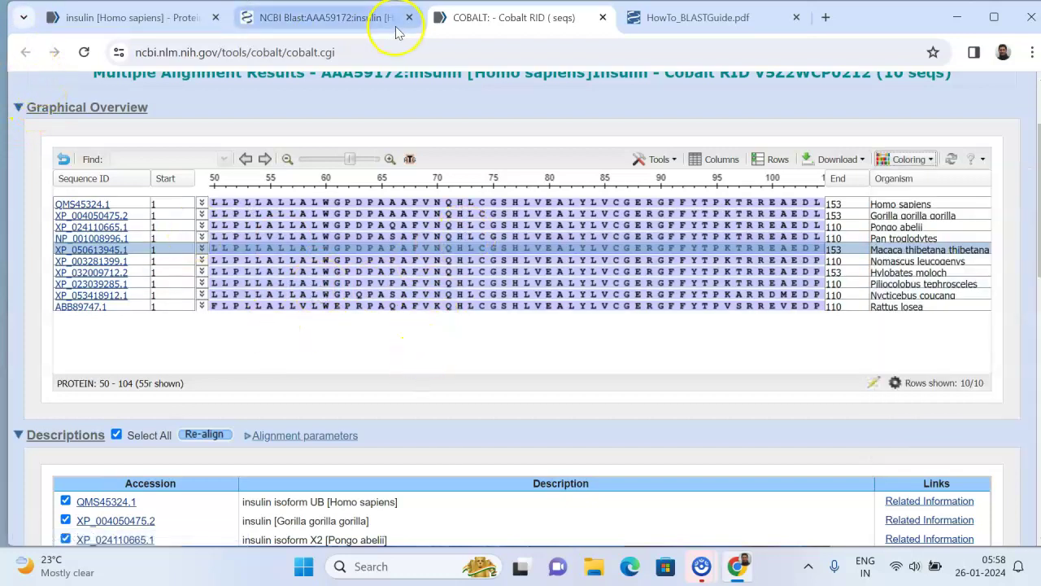
click(347, 21)
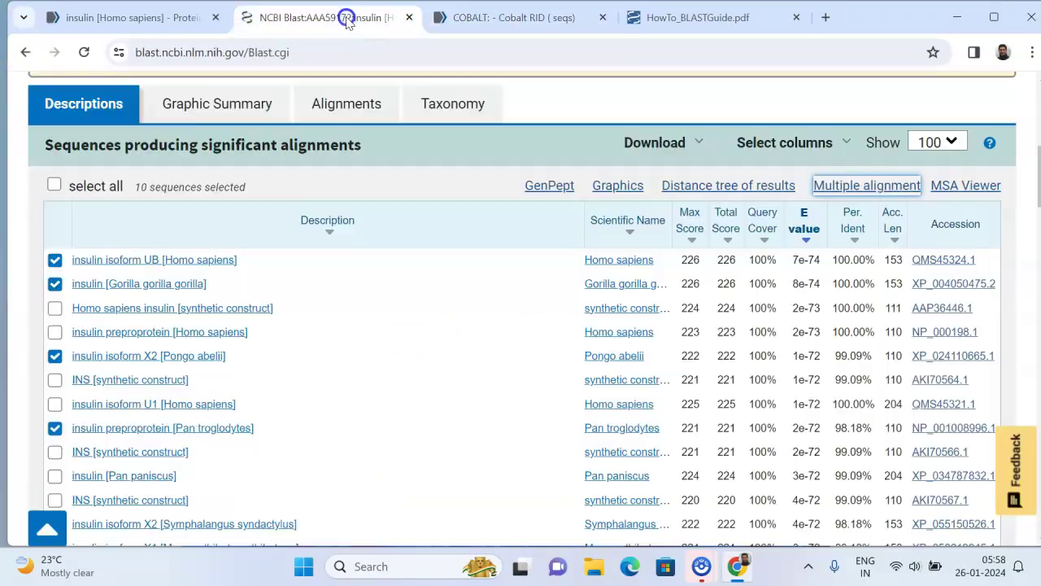
Open the selected BLAST hits in the MSA Viewer and narrow the displayed alignment range to residues 32 to 85
click(970, 187)
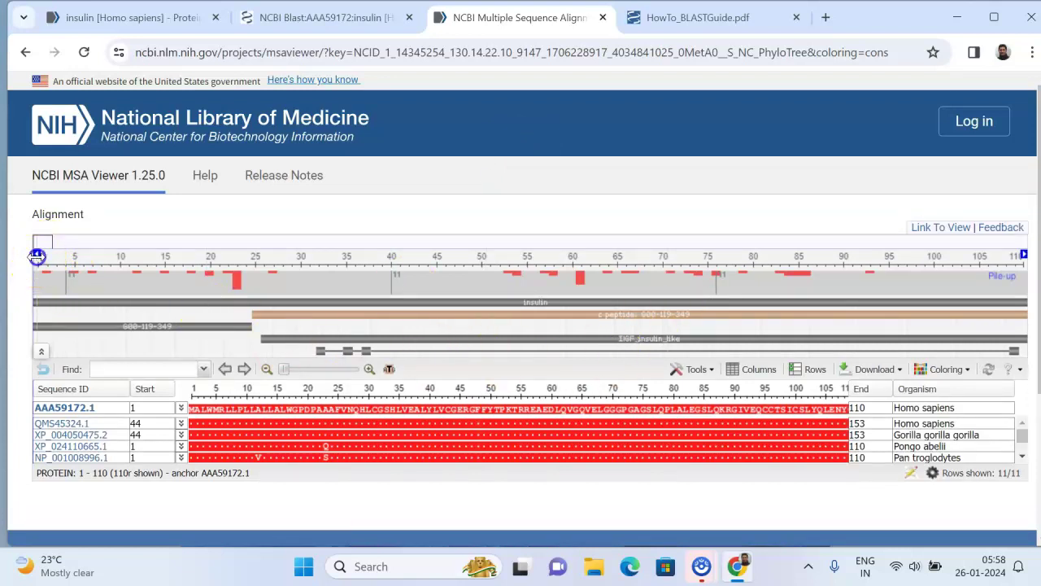
drag(37, 256, 317, 256)
click(901, 402)
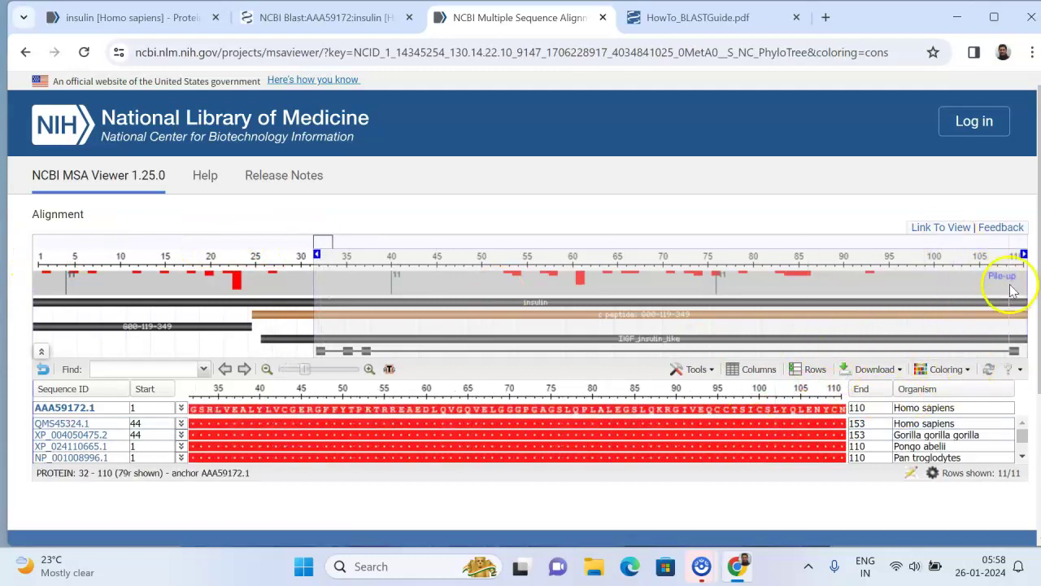
drag(1023, 255, 691, 255)
click(915, 402)
drag(692, 254, 799, 254)
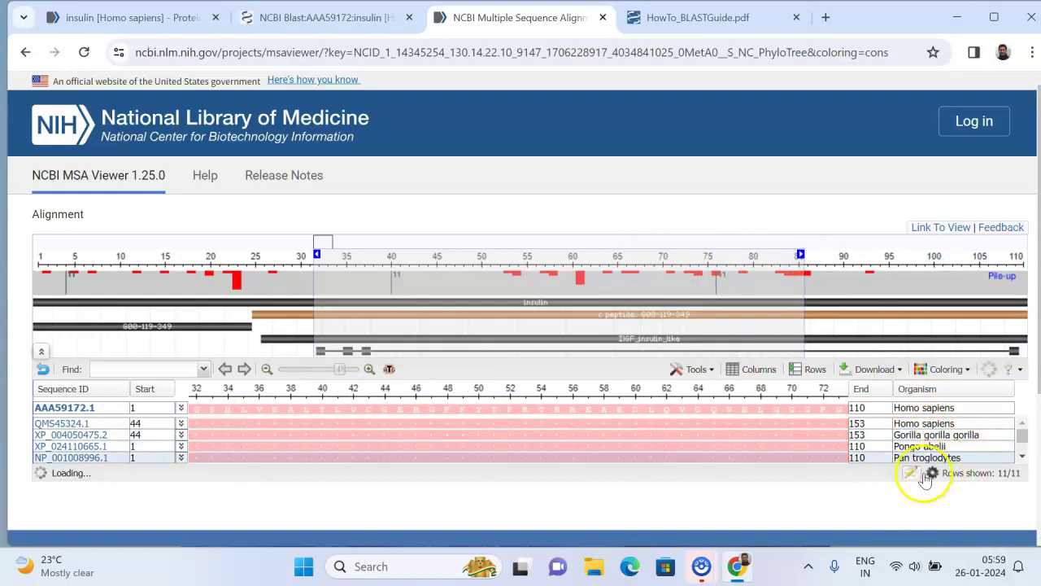
Color the alignment by Show Differences and inspect the feature annotations of the Piliocolobus tephrosceles sequence, collapsing them again
click(949, 369)
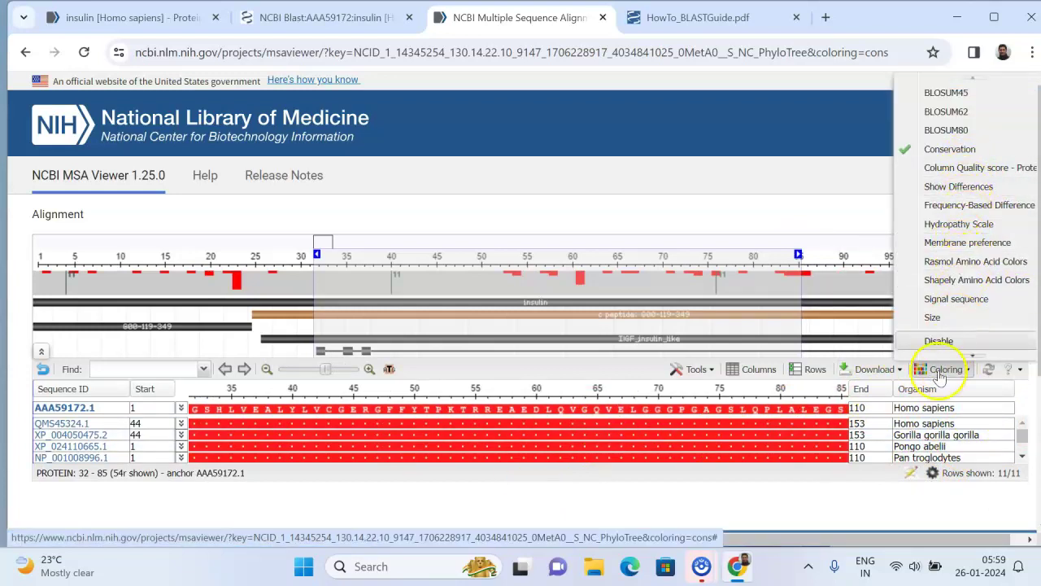
click(961, 187)
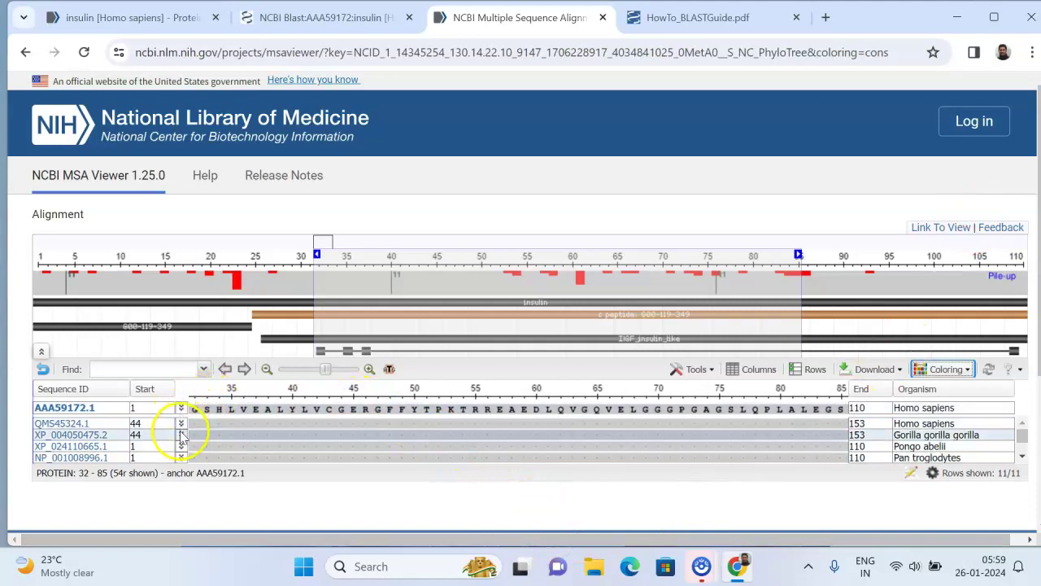
scroll(390, 459, down, 3)
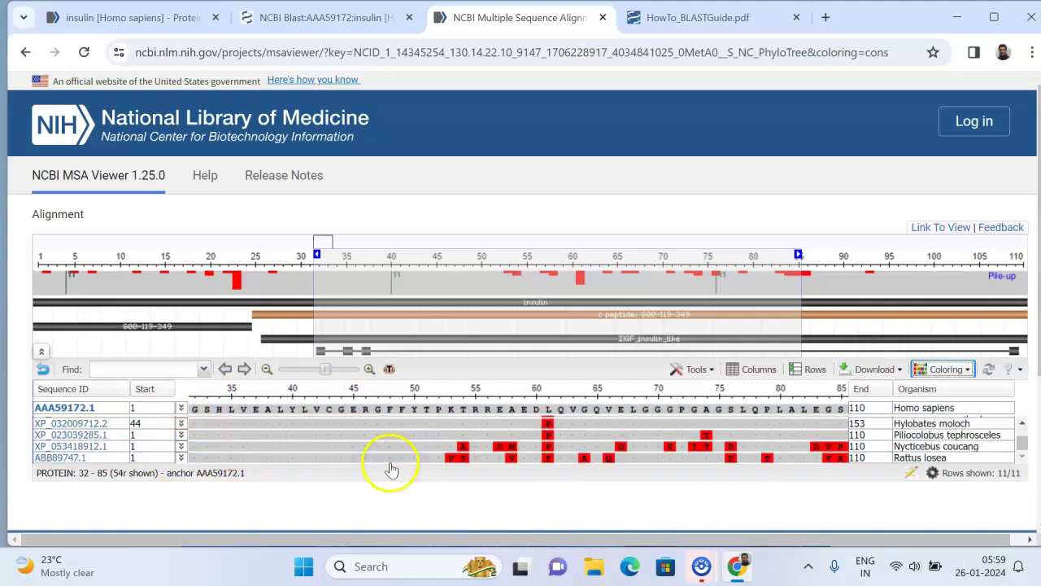
scroll(560, 443, down, 1)
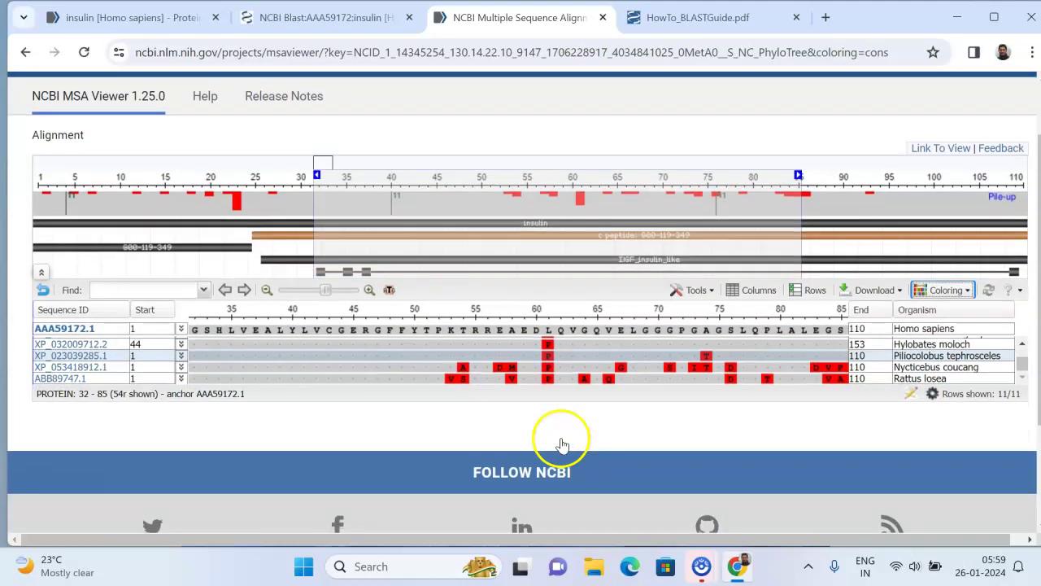
click(181, 356)
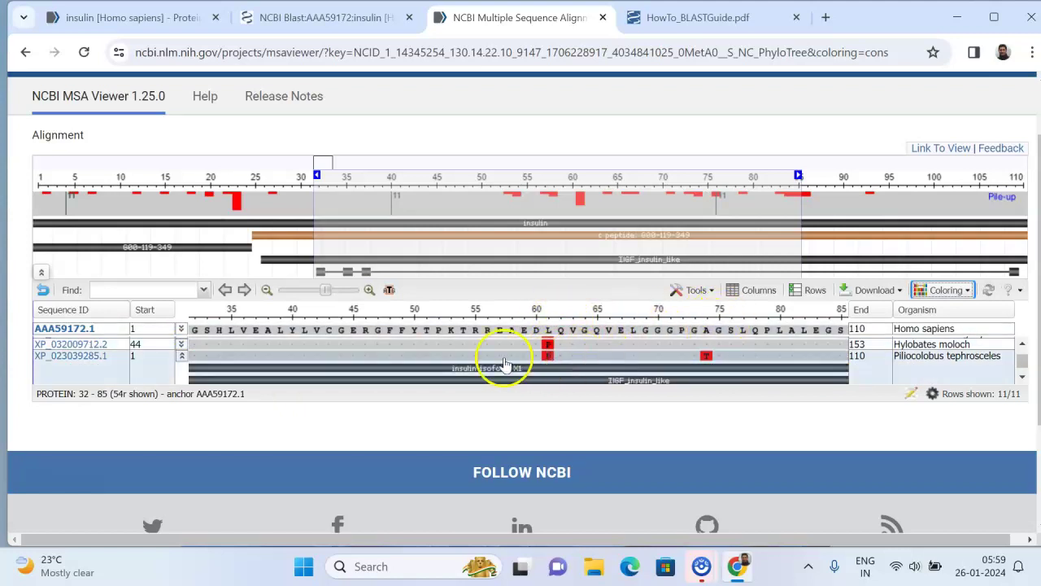
click(184, 356)
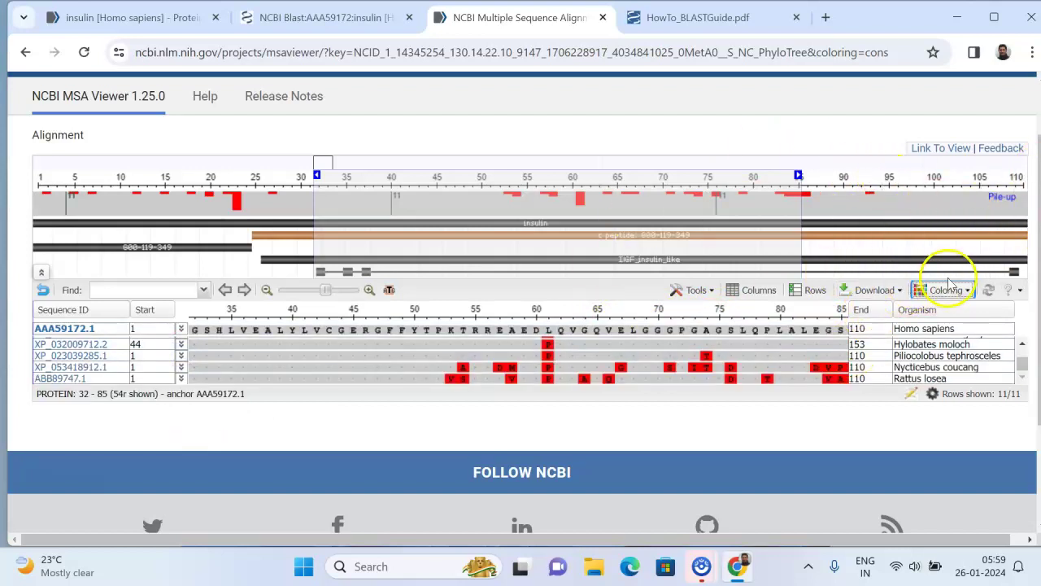
Download the alignment image as a PDF for sequence range 31:84, view the file and close the download dialog
click(871, 289)
click(902, 329)
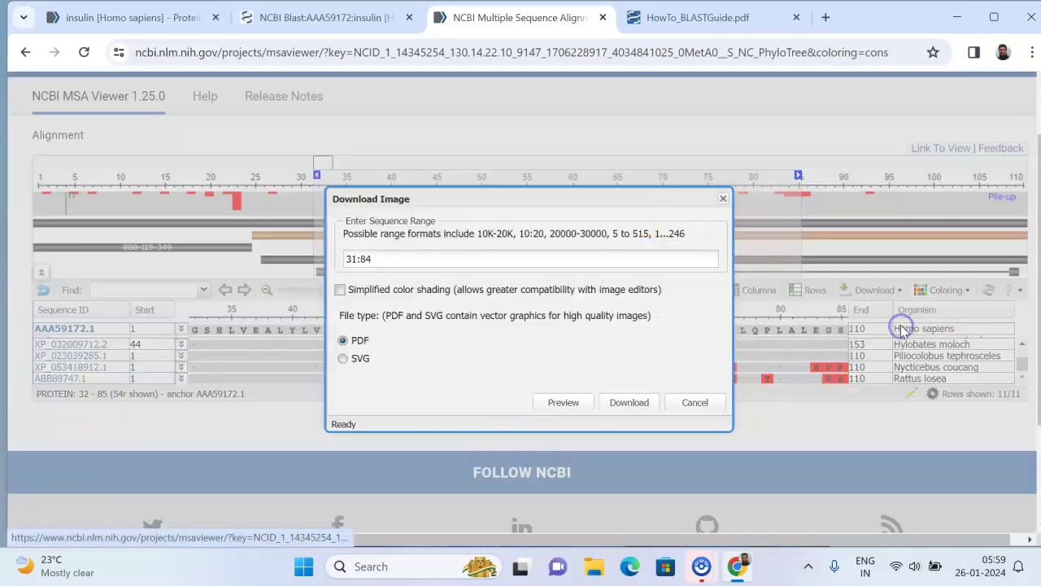
click(632, 402)
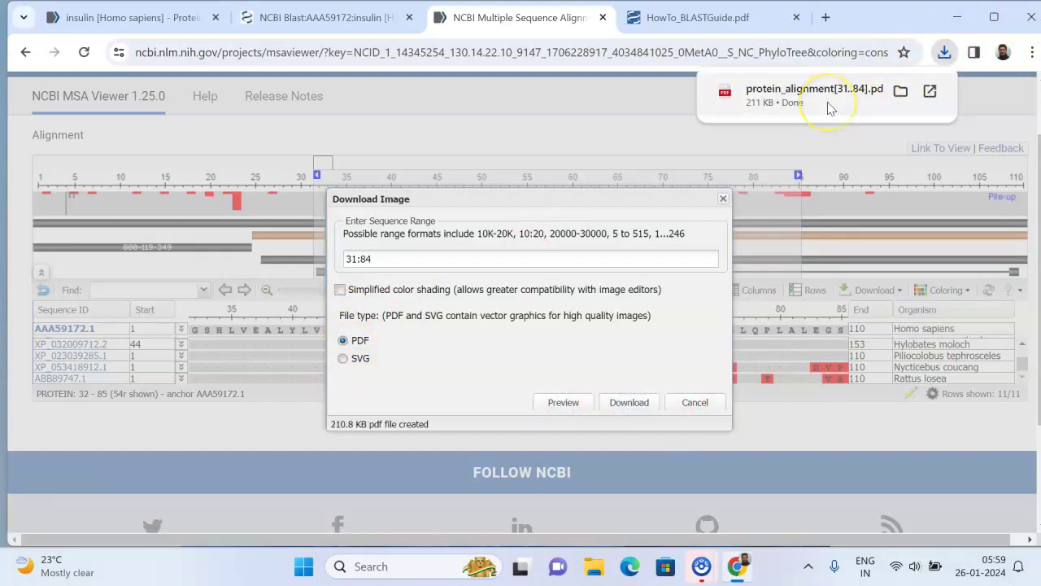
click(830, 89)
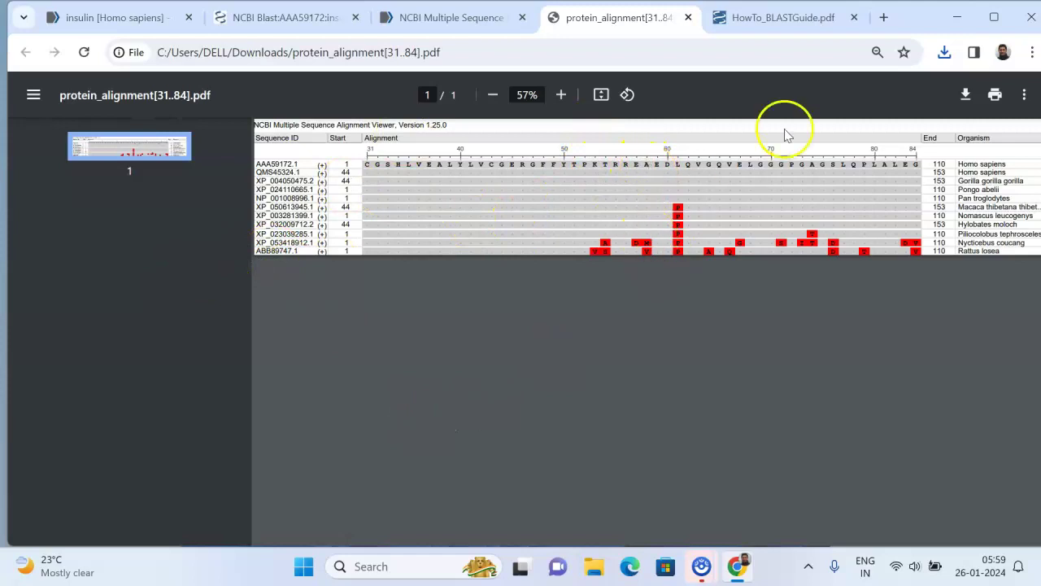
click(452, 13)
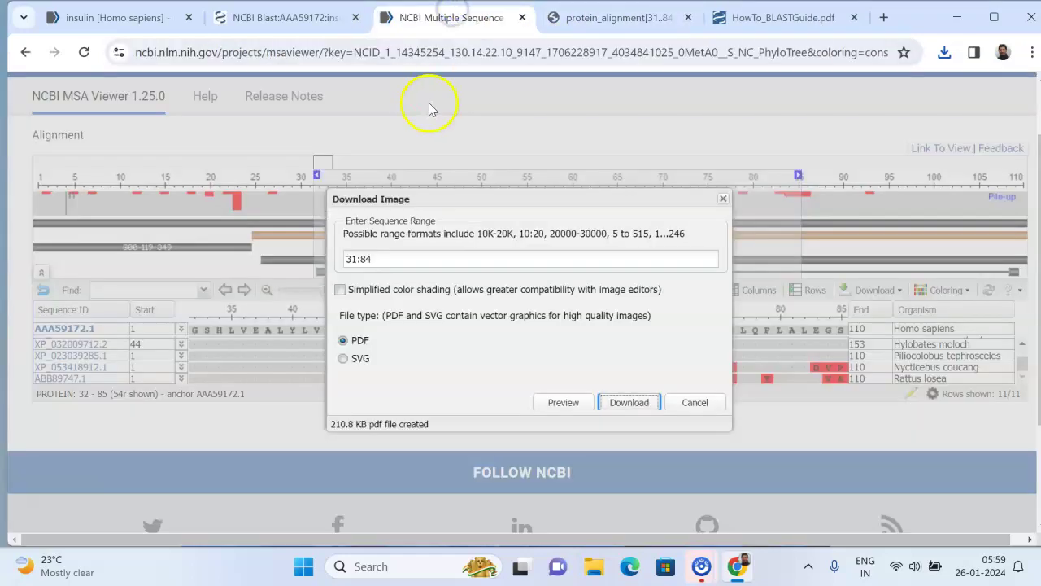
click(708, 414)
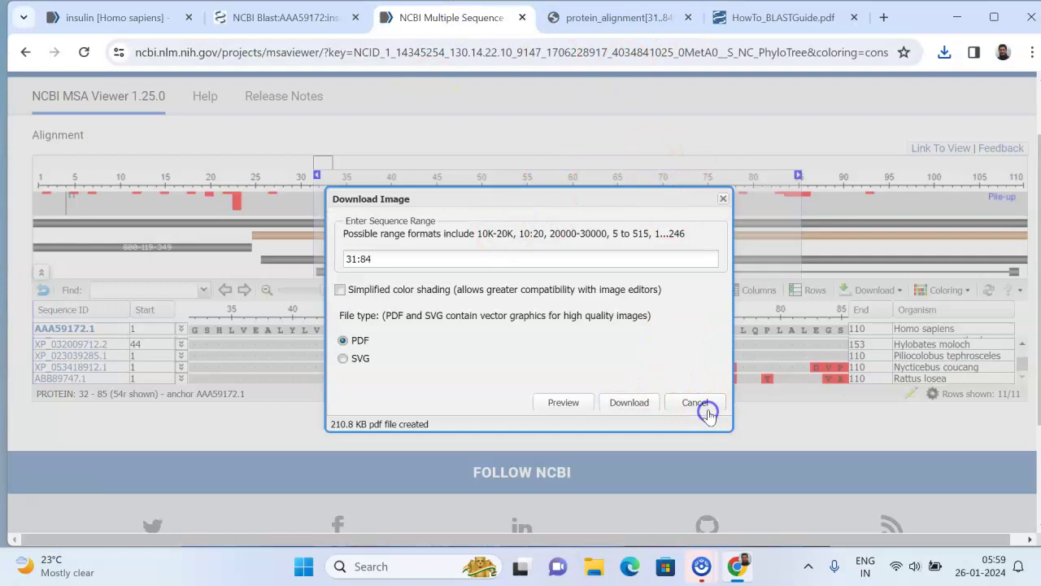
click(700, 400)
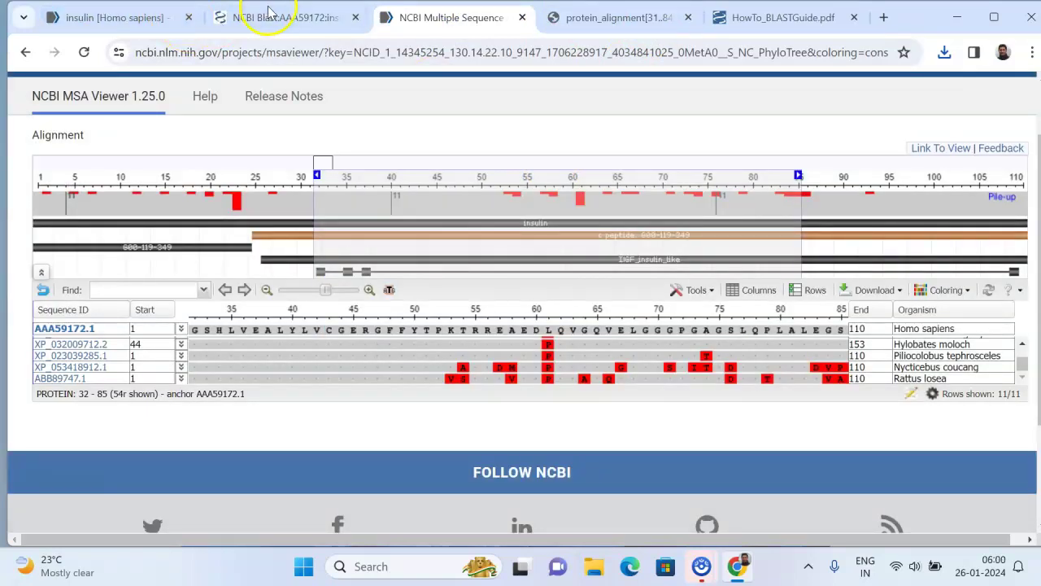
Generate the distance tree for the selected BLAST hits and examine how the species branch relative to the human insulin query
click(269, 13)
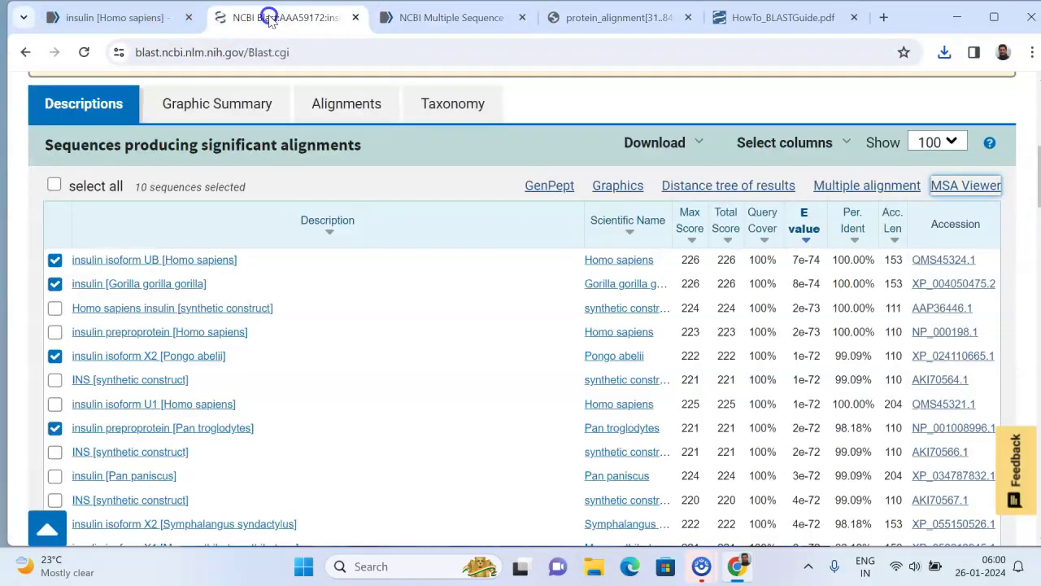
click(752, 186)
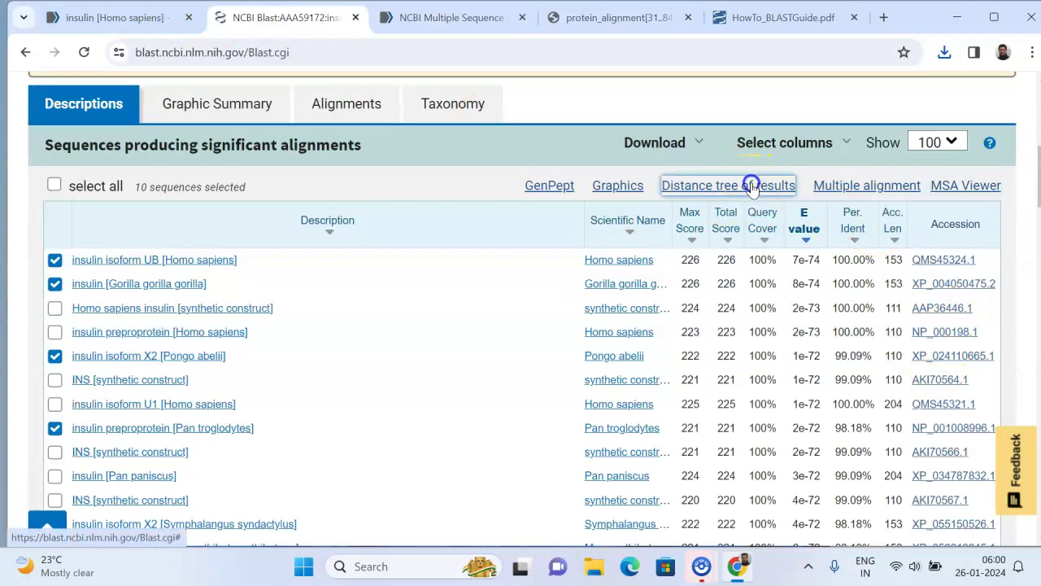
click(290, 15)
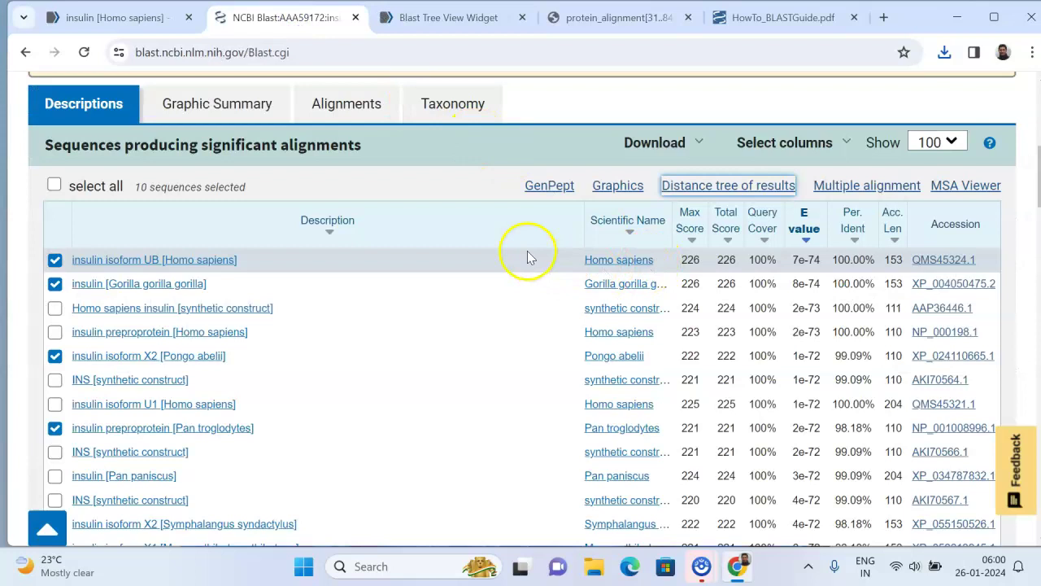
click(415, 18)
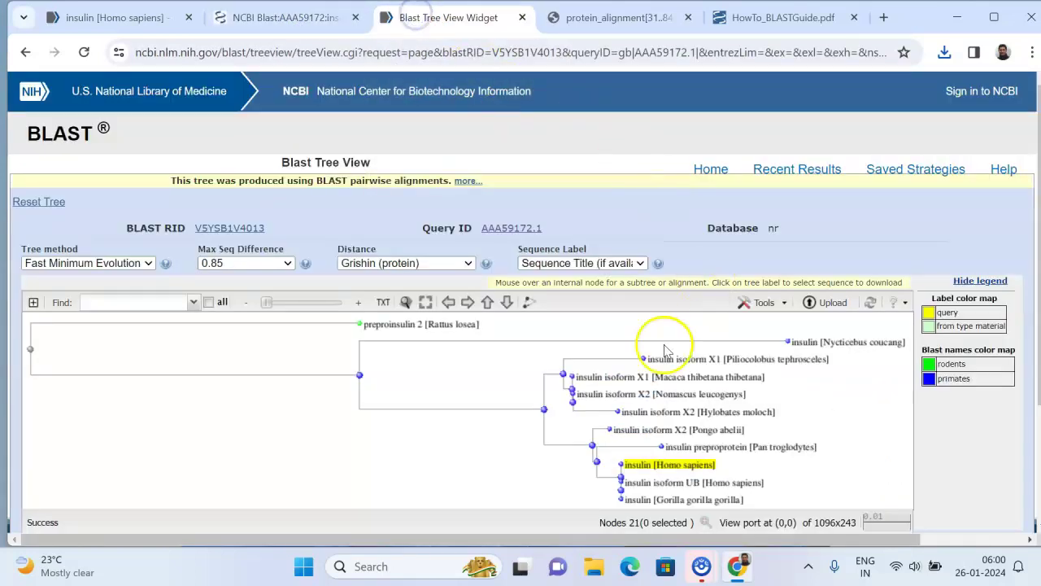
scroll(759, 400, down, 3)
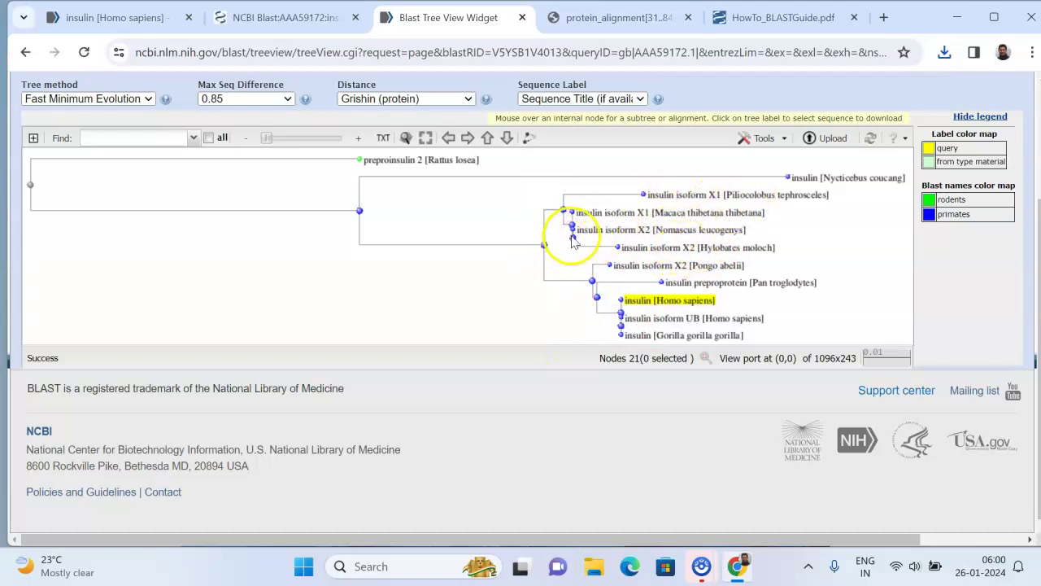
scroll(853, 193, up, 1)
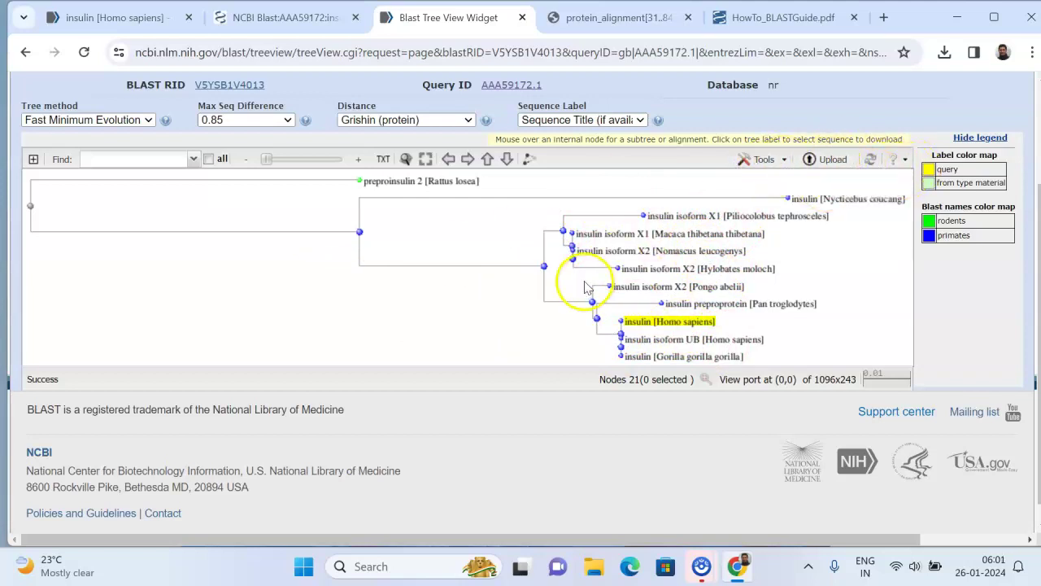
scroll(586, 285, up, 1)
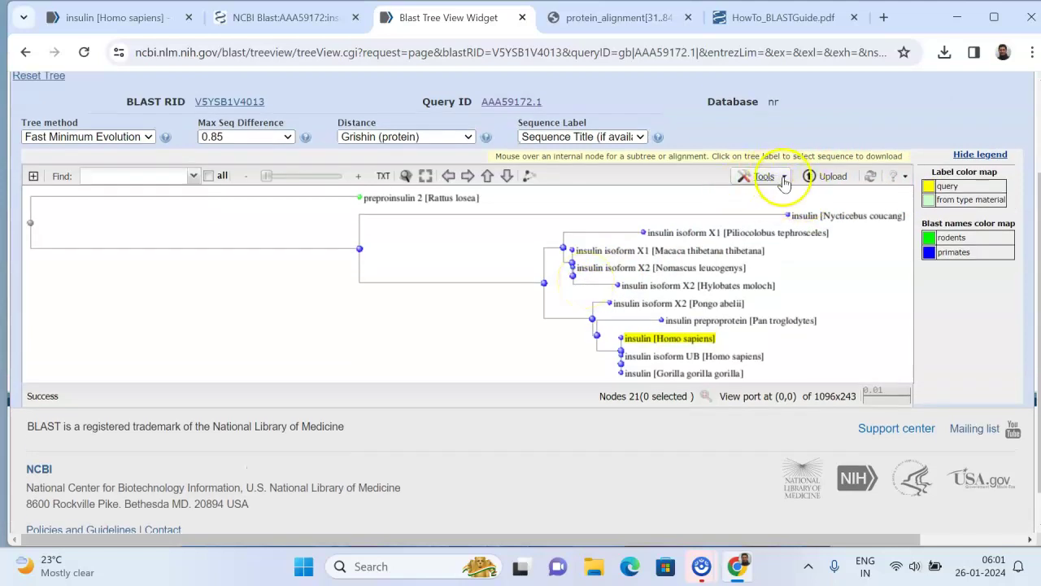
Export the distance tree as a PDF file, save and view it, and return to the tree with the export dialog closed
click(785, 178)
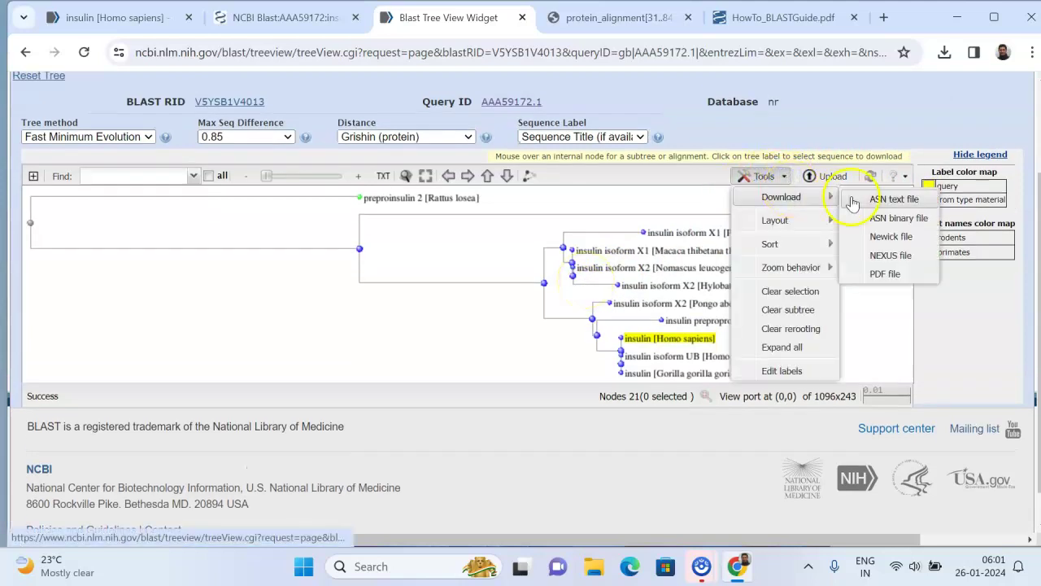
mouse_move(826, 198)
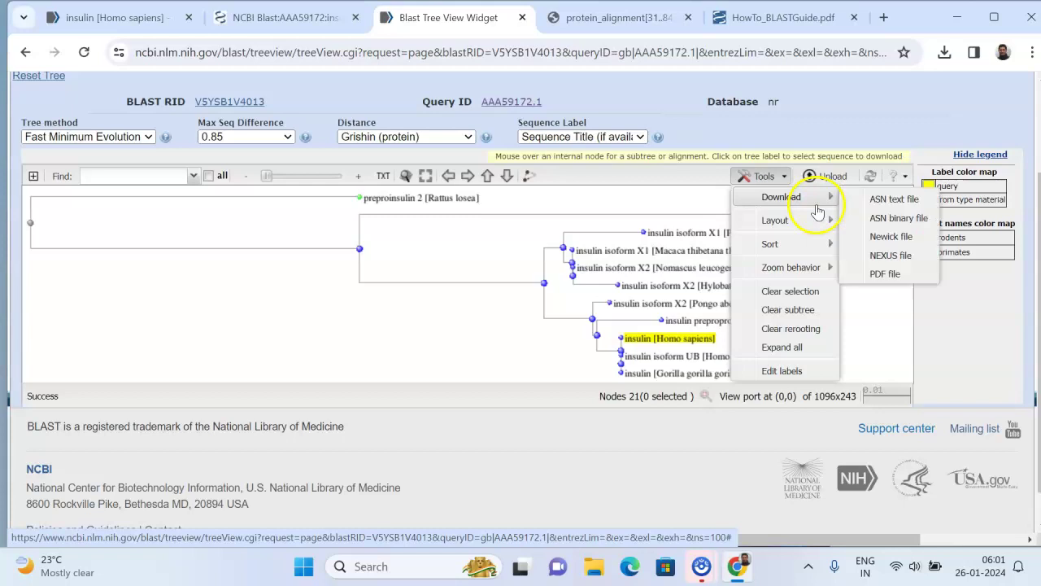
click(884, 272)
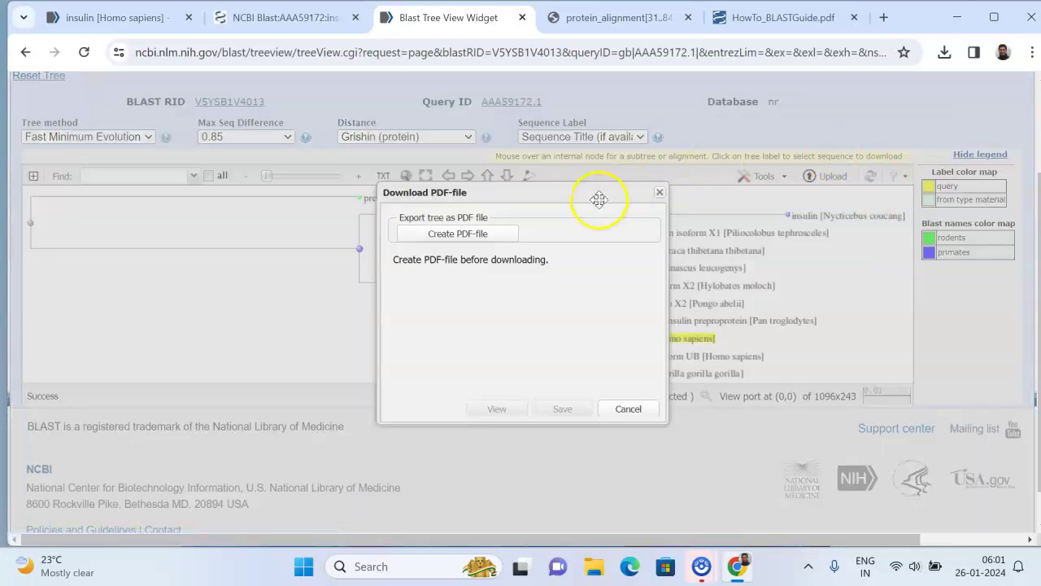
click(460, 235)
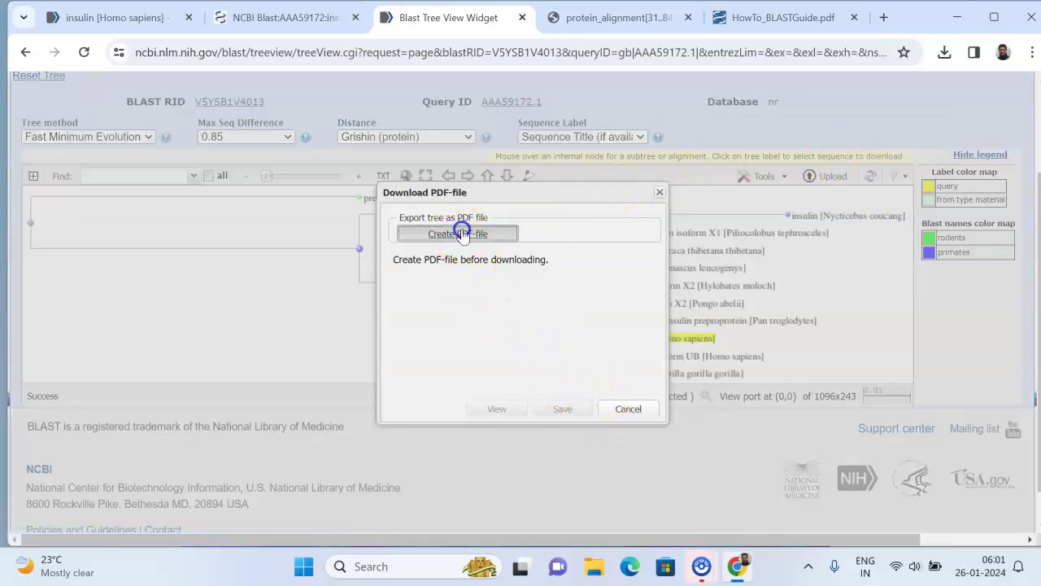
click(563, 409)
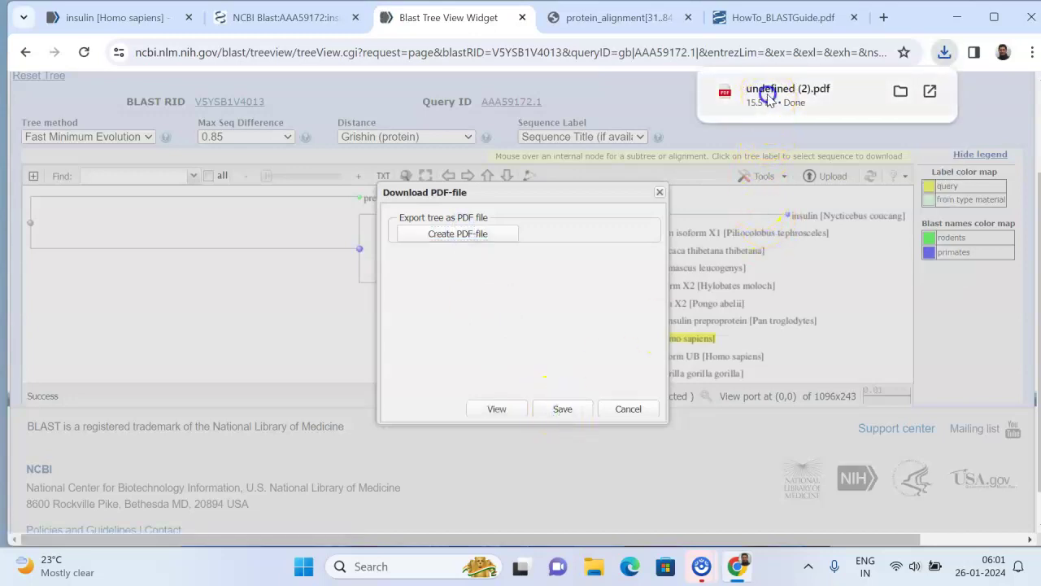
click(768, 93)
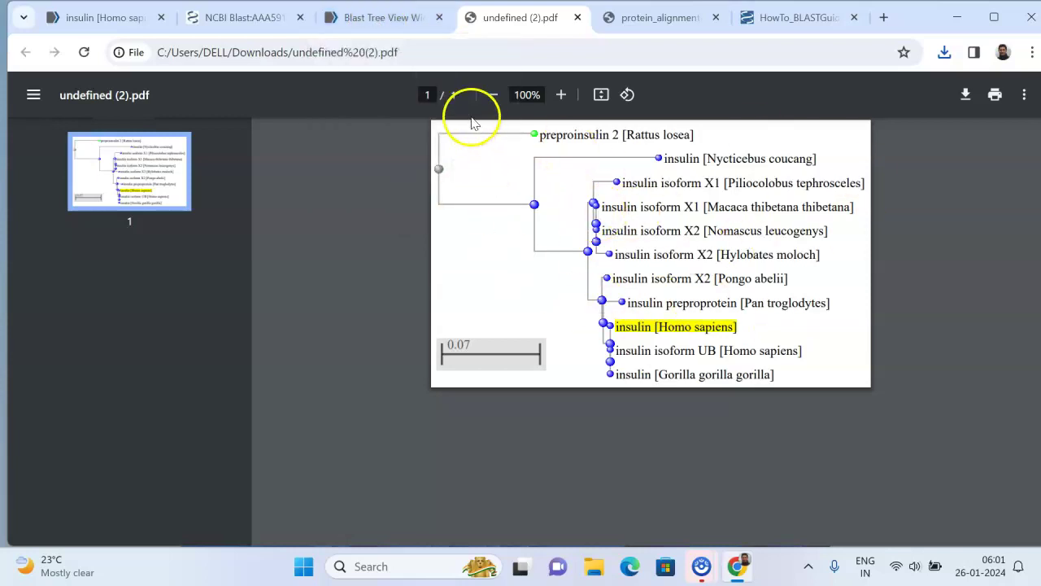
click(378, 18)
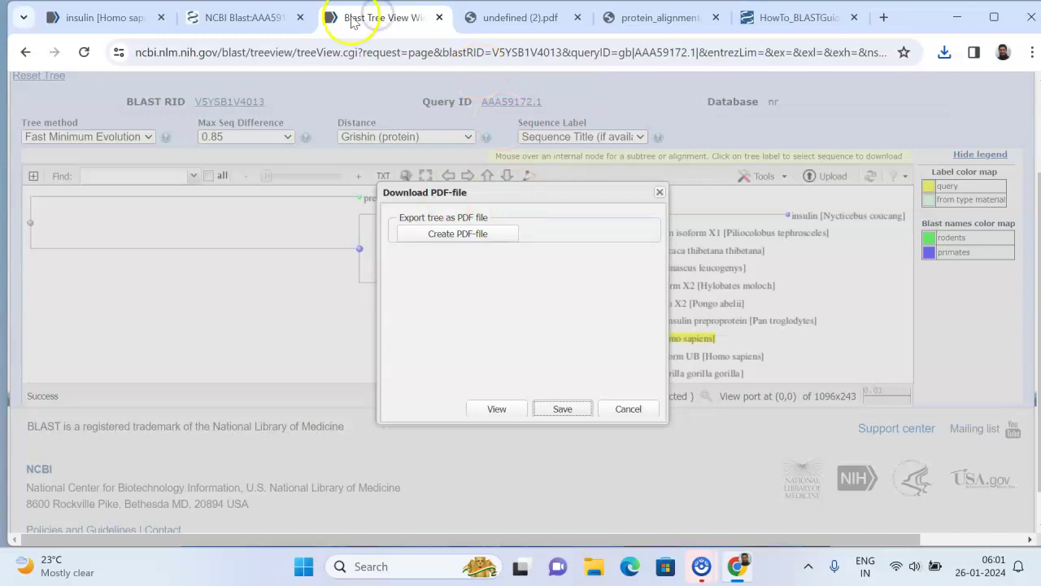
click(628, 409)
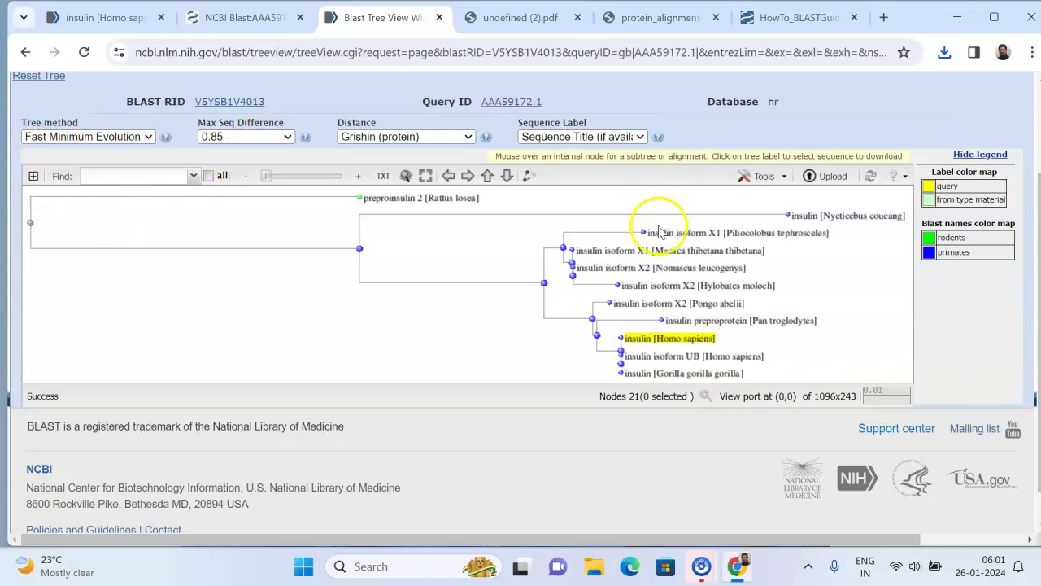
scroll(659, 232, up, 1)
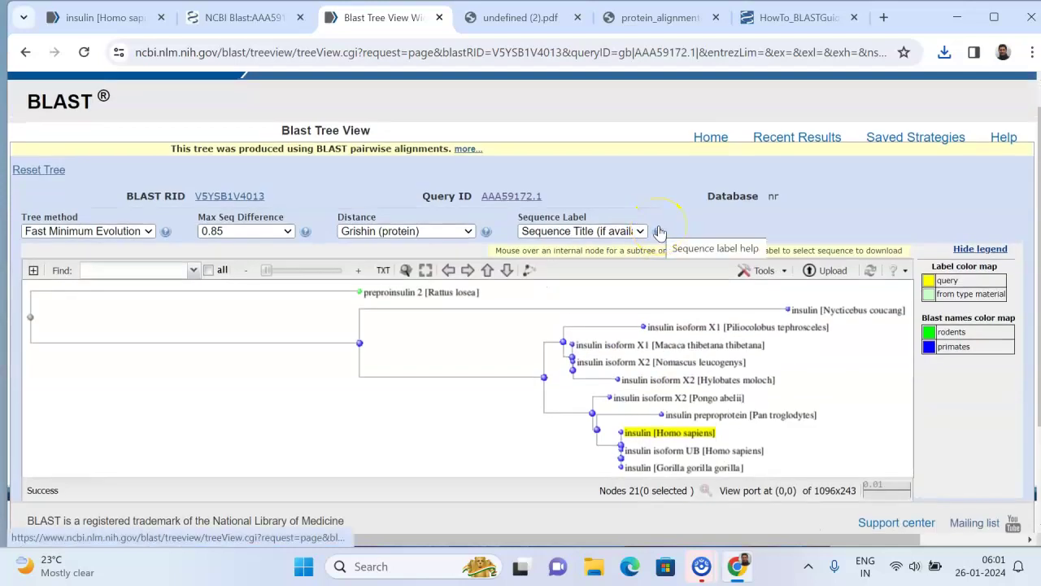